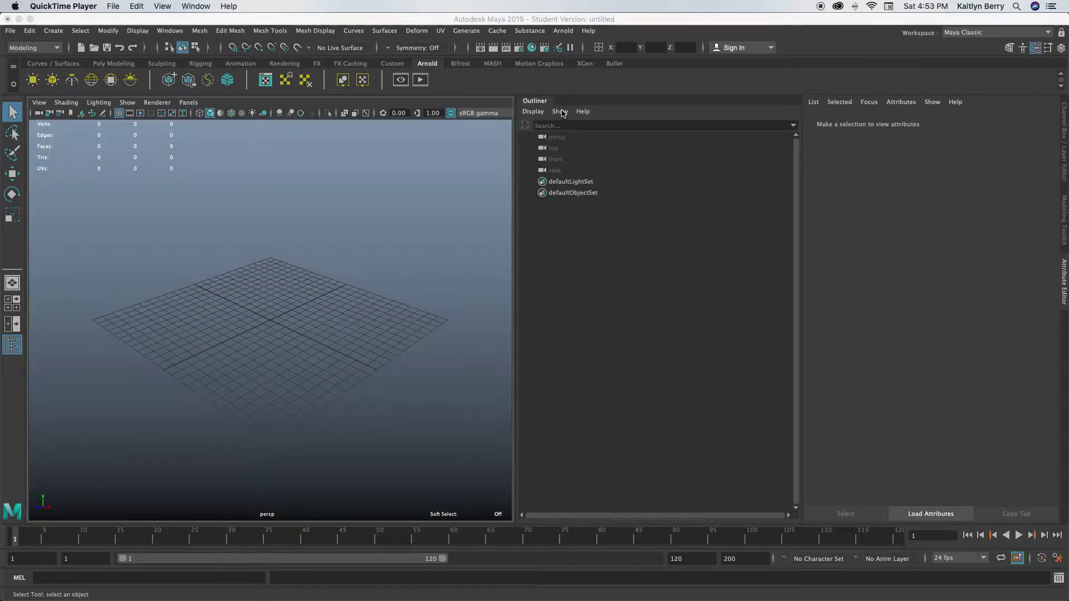
Widen the perspective viewport and create a polygon cube at the origin
click(518, 121)
drag(518, 122, 654, 121)
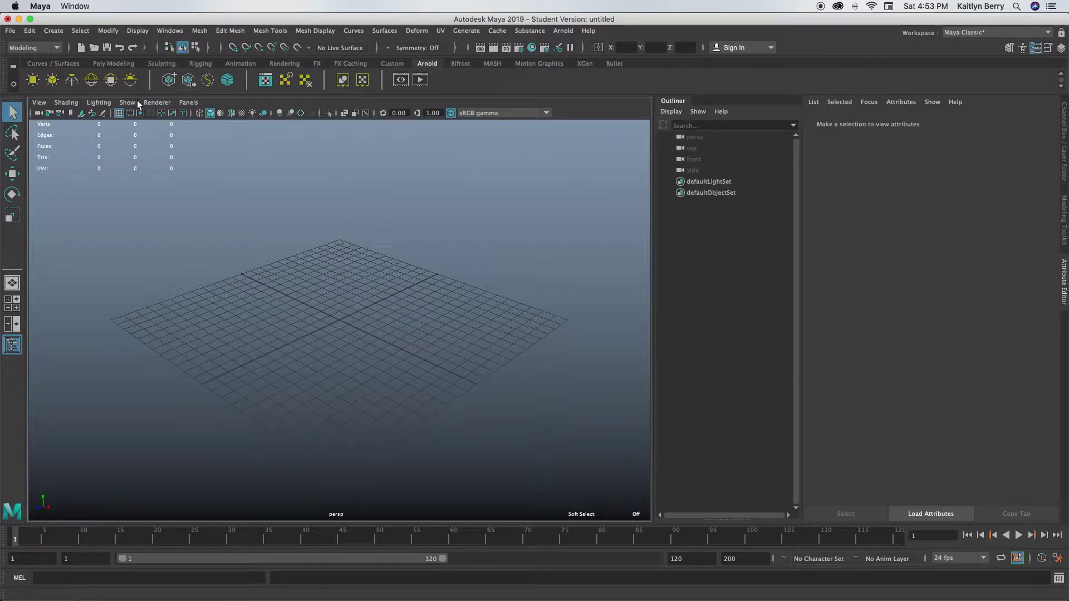
click(113, 63)
click(51, 80)
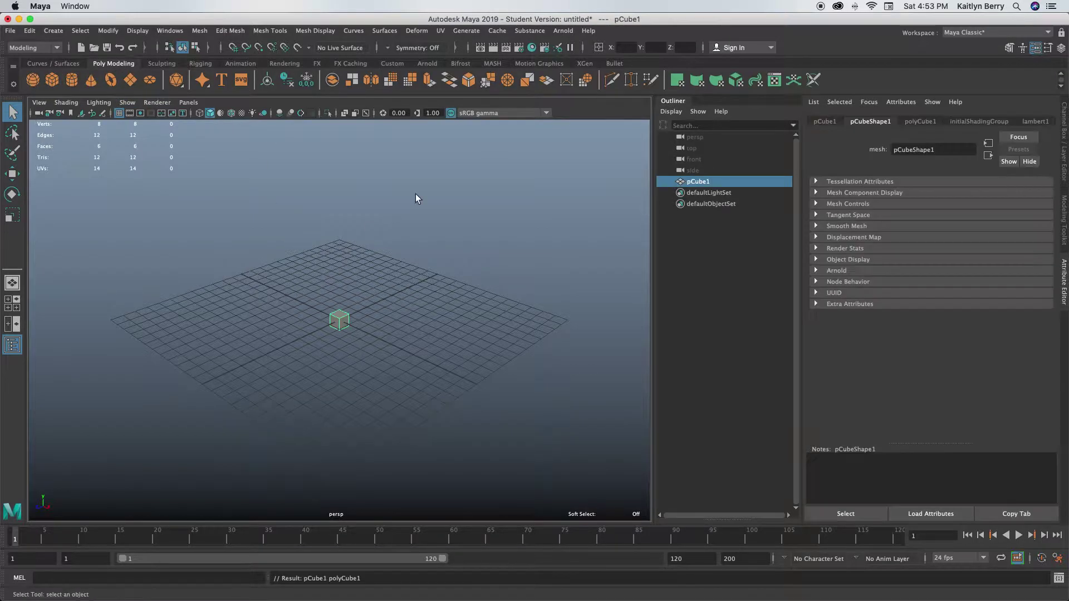
Set the cube's width, height and depth to 10
click(919, 123)
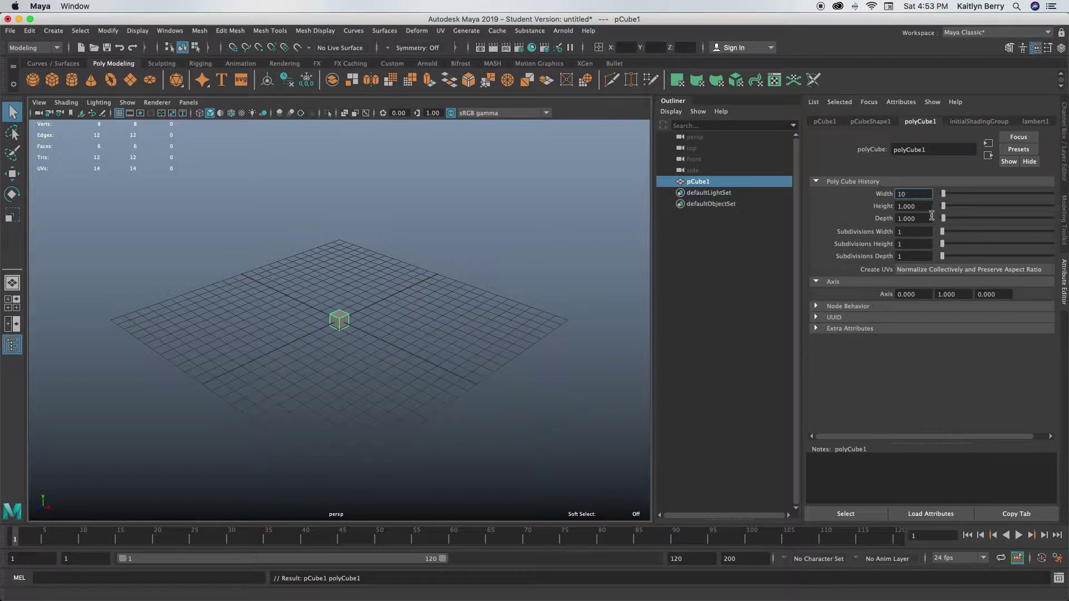
text(10)
key(Tab)
text(10)
key(Tab)
text(10)
key(Tab)
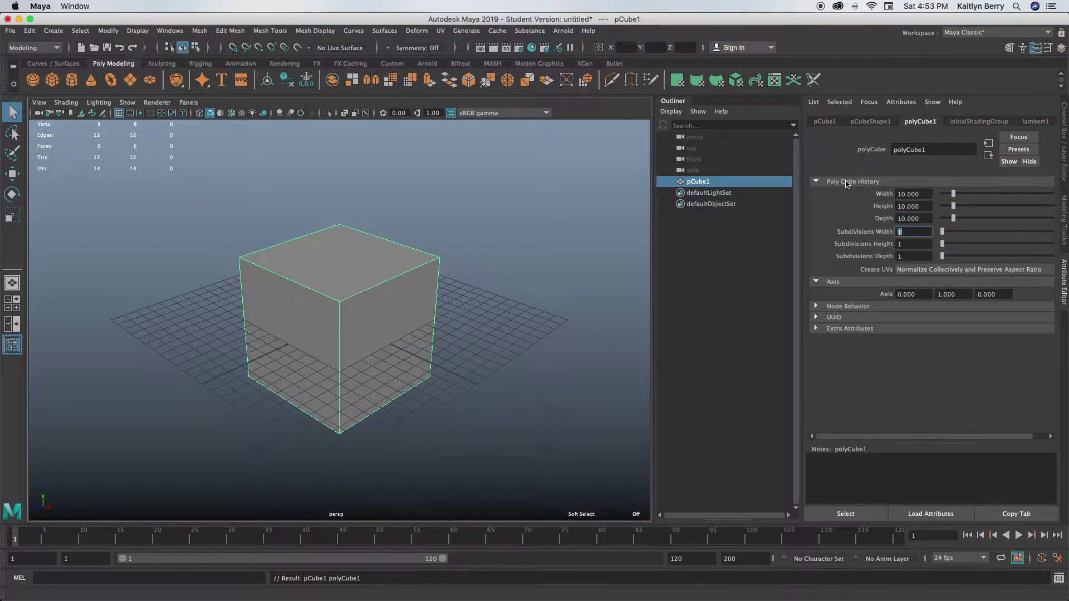
Set the cube's subdivisions to 10 in width, height and depth
text(10)
key(Tab)
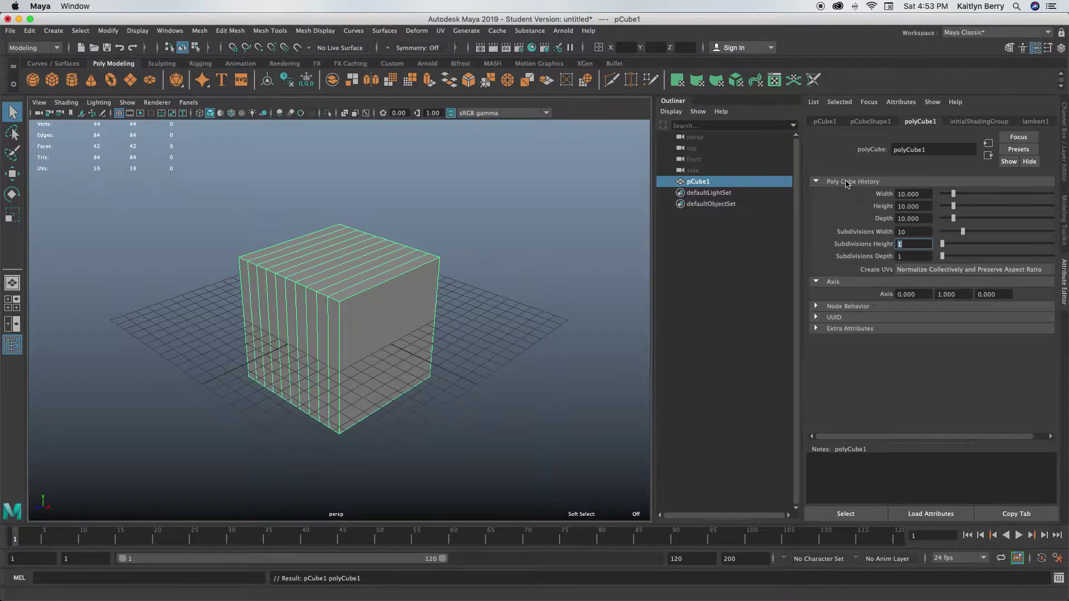
text(10)
key(Tab)
text(10)
key(Tab)
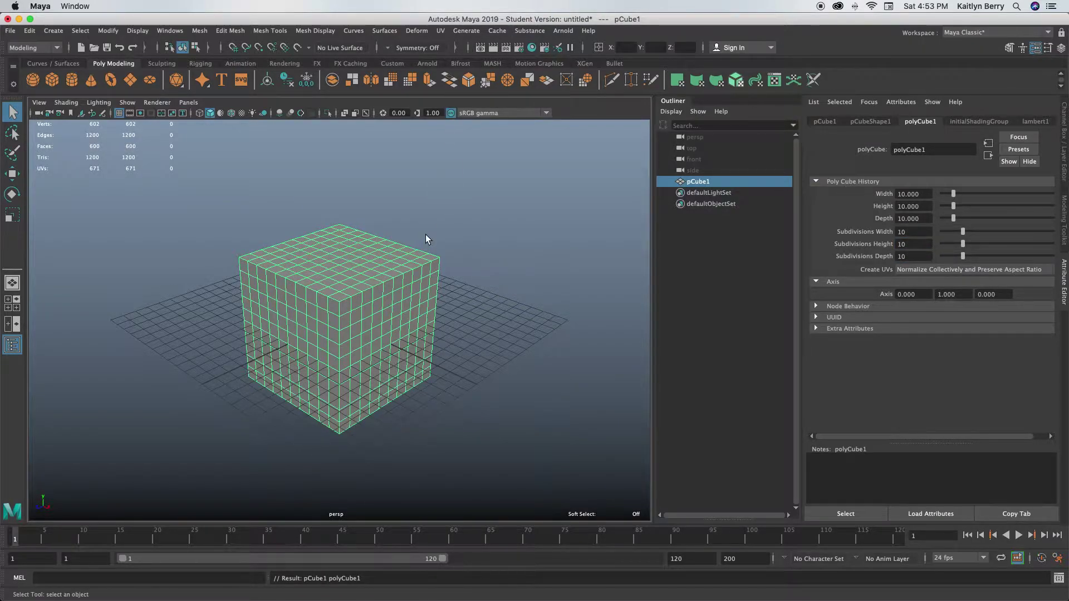
Raise the cube to Y 5 so it sits on the grid
click(661, 47)
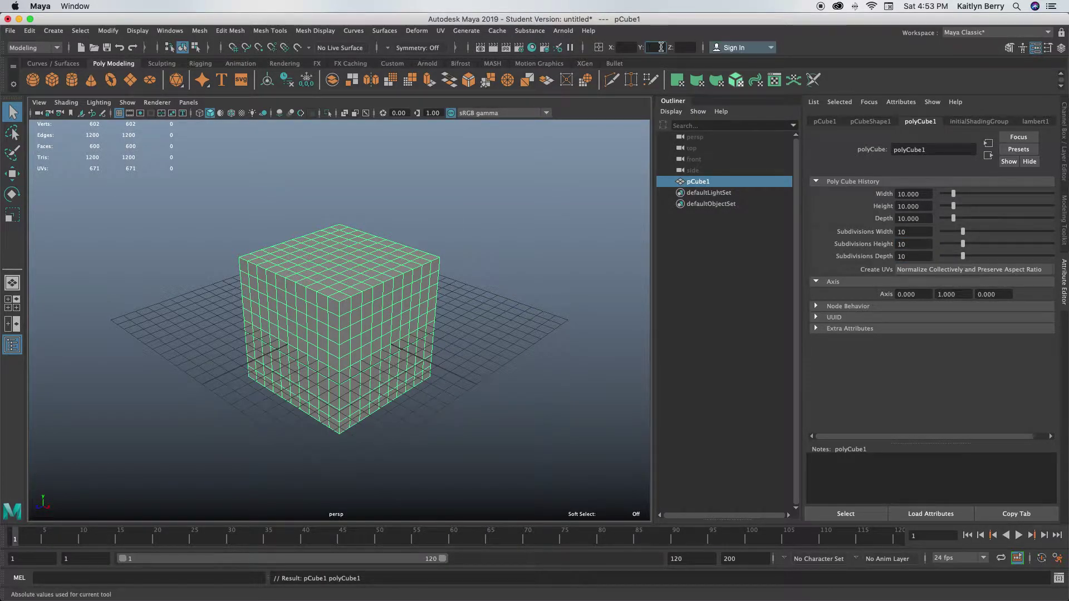
text(5)
key(Return)
Scale the cube into a wide, shallow box, about 1.24 in X, 1.03 in Y and 0.62 in Z
alt+drag(417, 215, 449, 245)
right_drag(358, 204, 402, 199)
alt+drag(453, 239, 382, 295)
key(r)
drag(436, 264, 359, 245)
drag(342, 147, 342, 143)
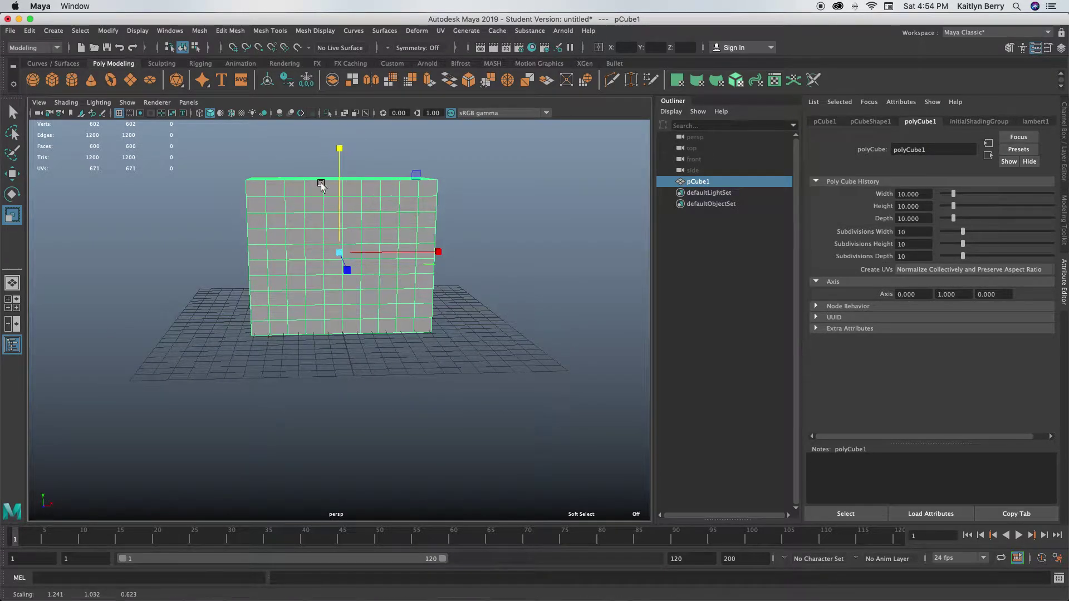
mouse_move(320, 206)
alt+mouse_down()
mouse_move(344, 214)
mouse_move(328, 213)
alt+mouse_up()
click(448, 189)
alt+drag(422, 232, 411, 273)
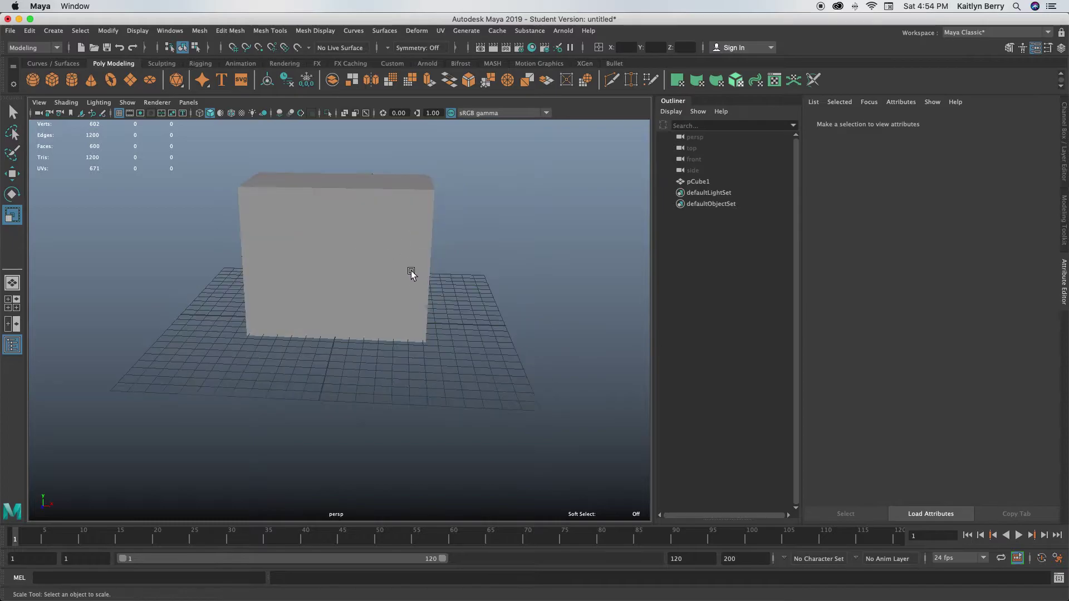
Extrude a 2×2 block of faces near the upper right corner of the box's front with an offset of 0.4
click(409, 219)
alt+drag(387, 227, 415, 258)
alt+drag(439, 223, 419, 251)
right_drag(427, 251, 417, 292)
alt+drag(374, 271, 377, 283)
alt+middle_drag(400, 257, 377, 271)
alt+right_drag(376, 273, 428, 273)
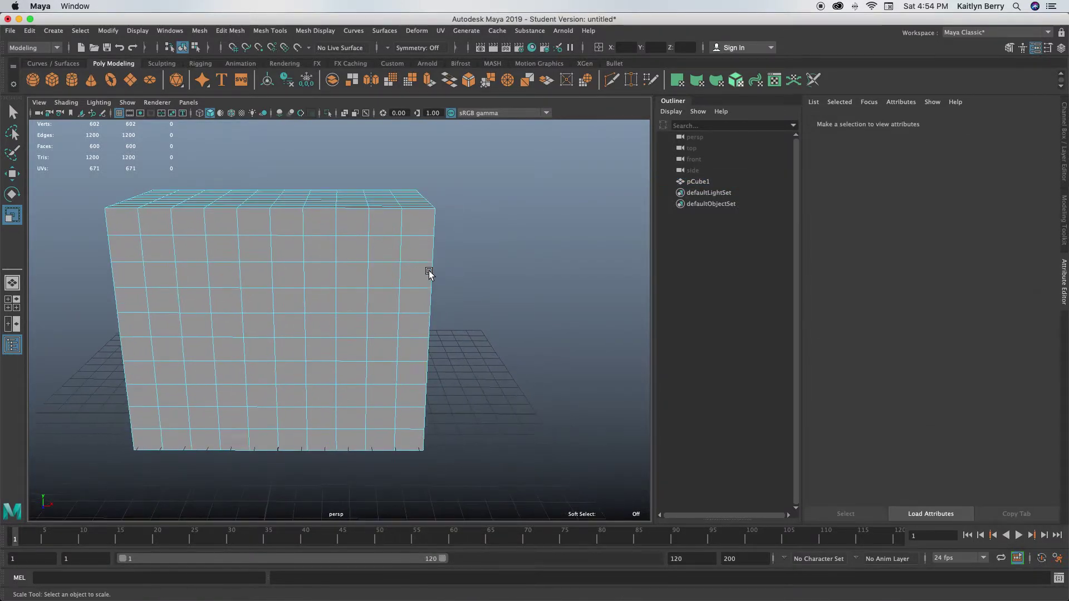
key(q)
mouse_move(418, 251)
mouse_down()
mouse_move(415, 295)
mouse_move(421, 276)
mouse_up()
key(ctrl+e)
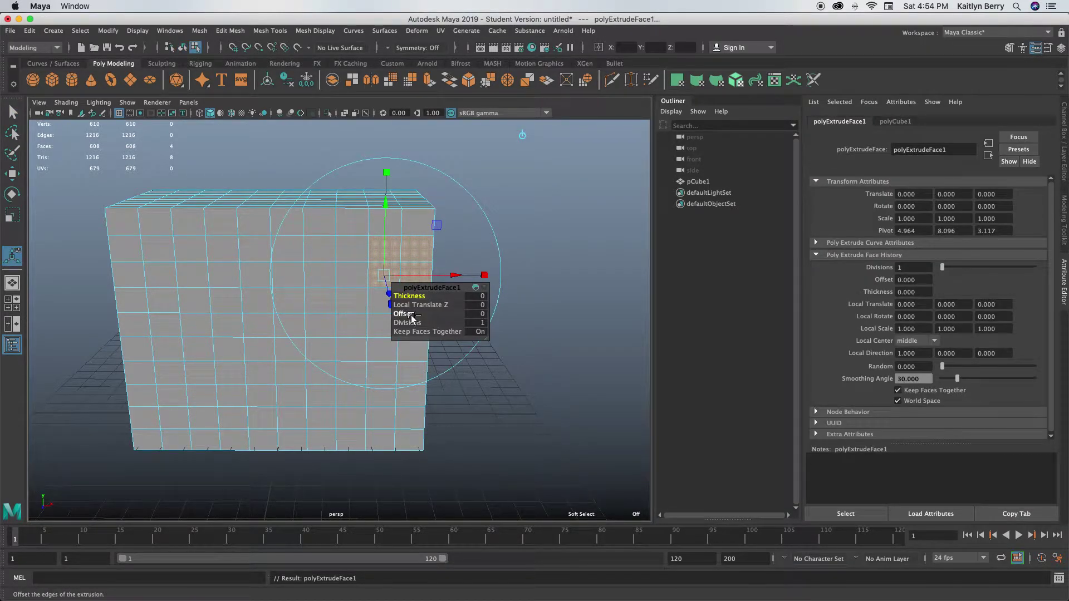
drag(413, 316, 431, 313)
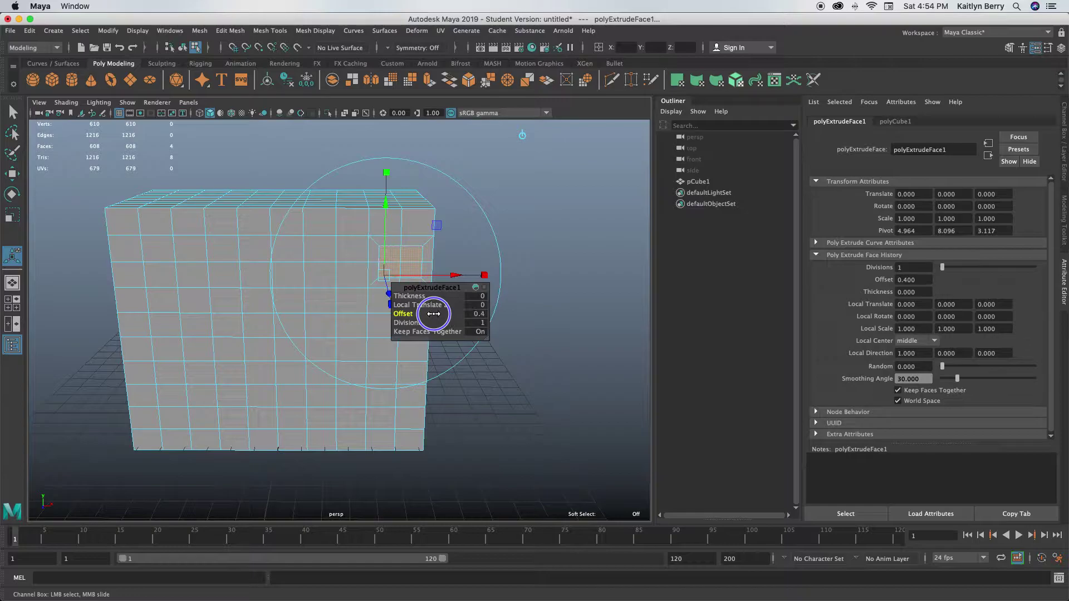
Circularize the inset faces with a twist of 55
click(238, 30)
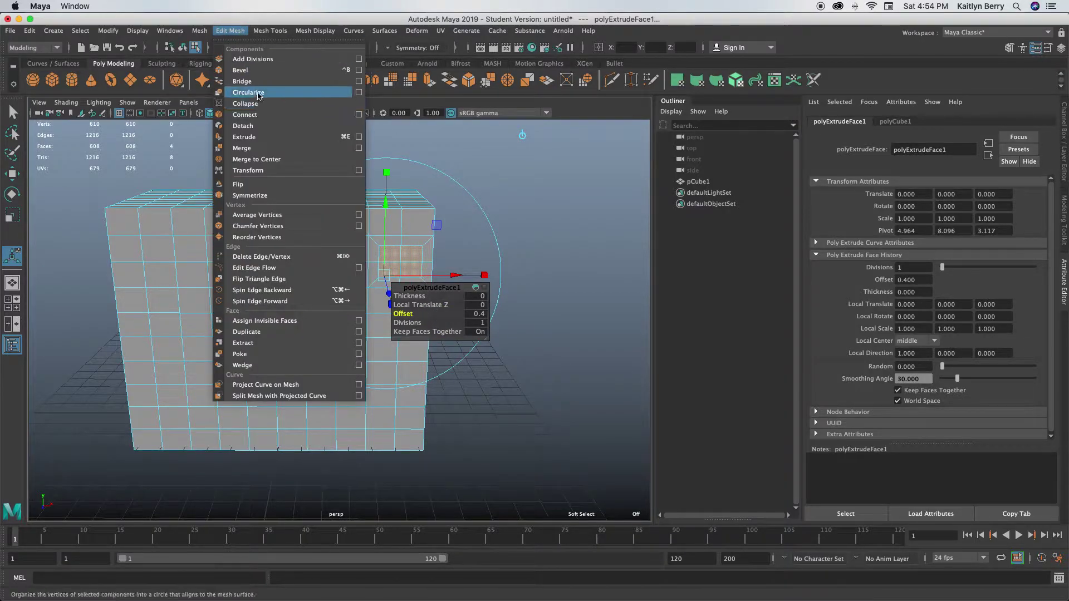
click(262, 93)
click(483, 322)
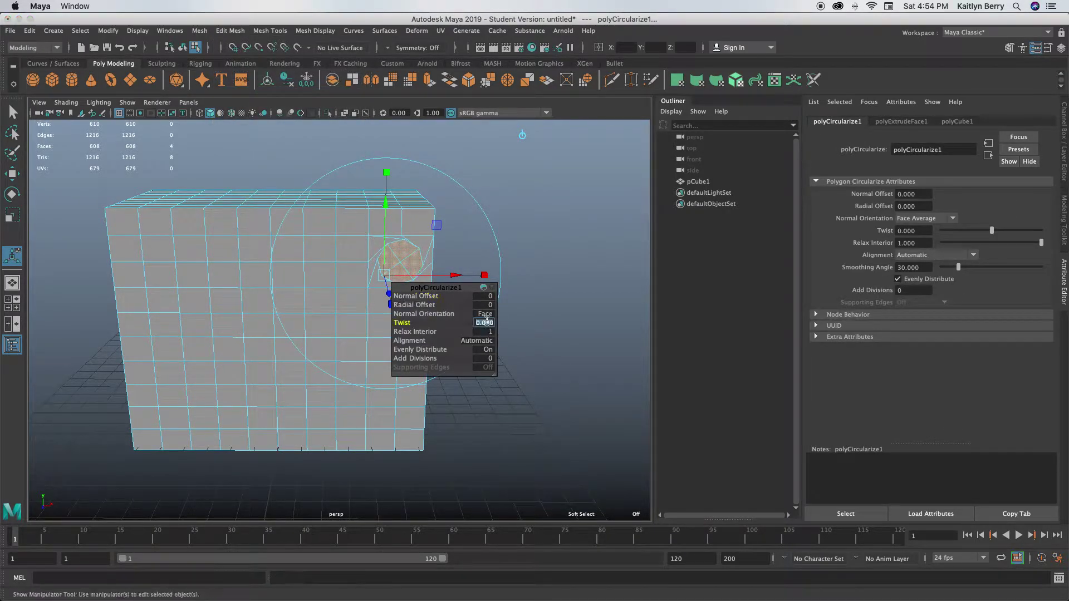
click(491, 323)
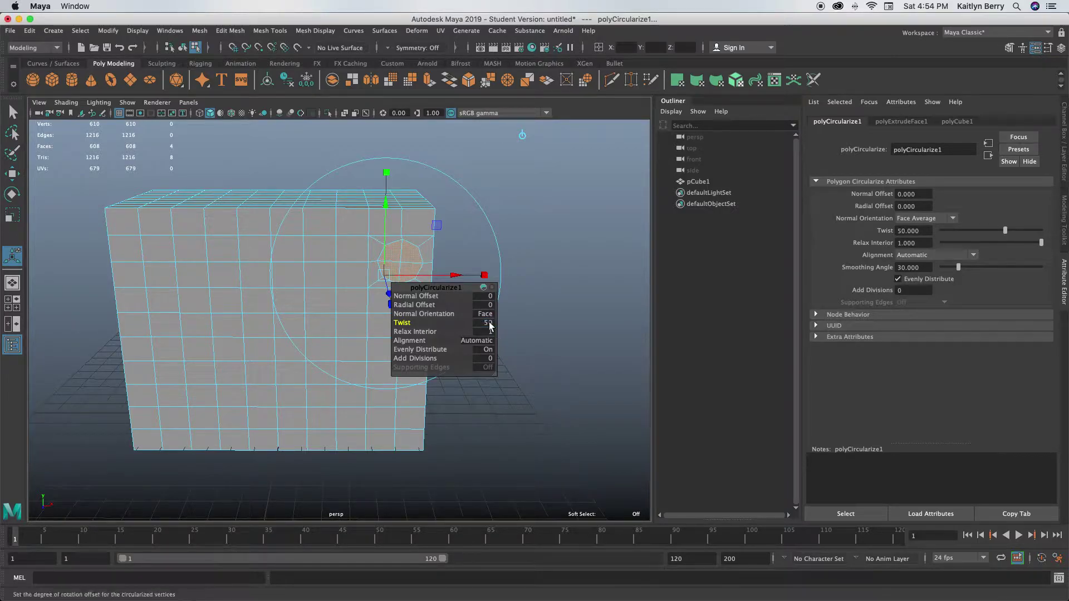
click(493, 323)
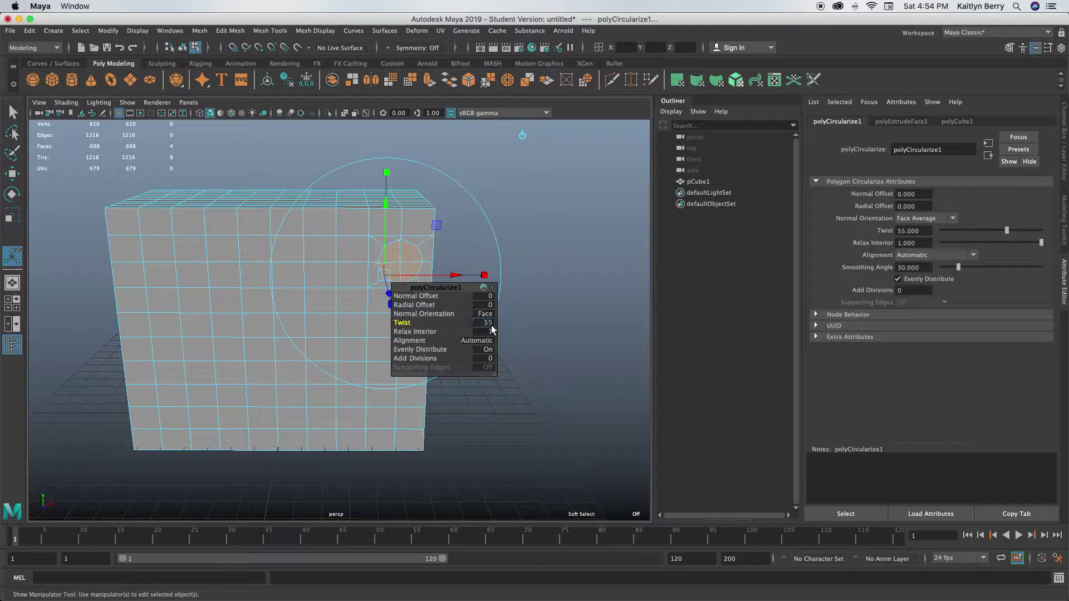
click(470, 238)
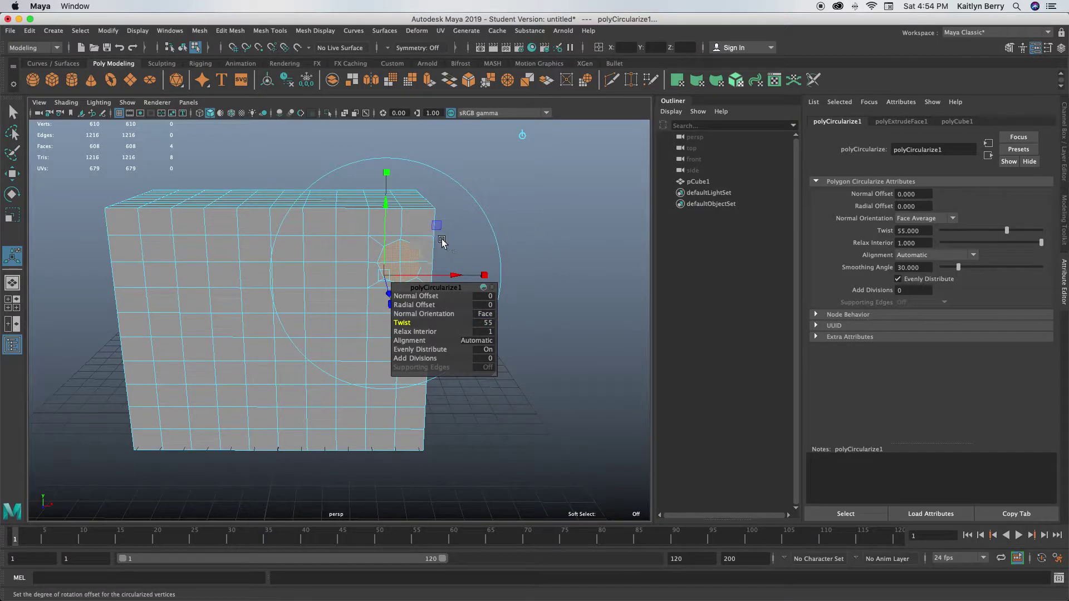
Fine-tune the circularized faces' twist to 53
alt+right_drag(423, 245, 584, 239)
alt+middle_drag(530, 194, 410, 217)
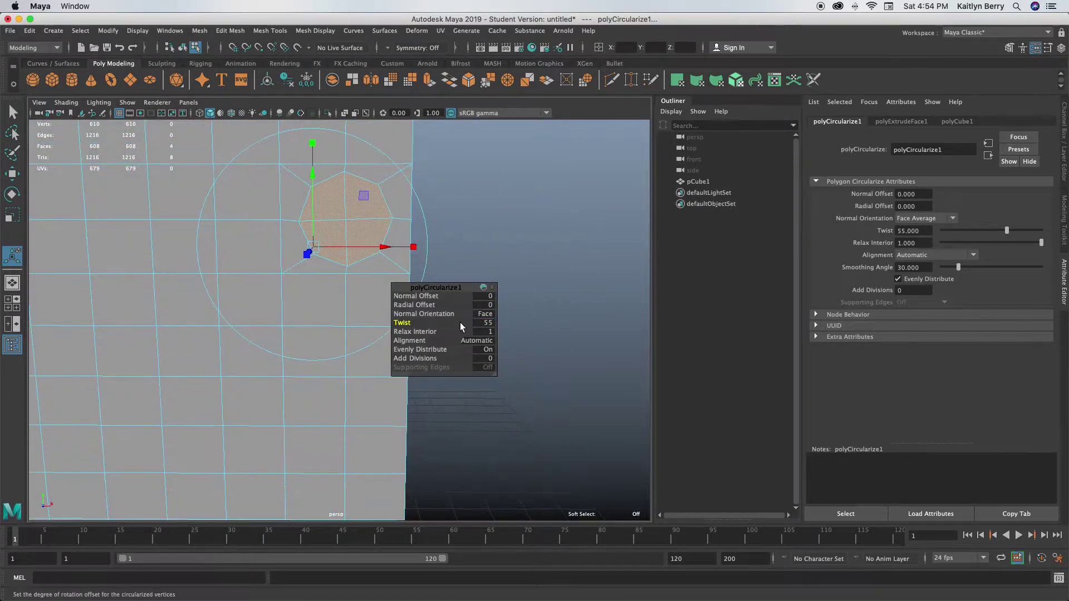
click(490, 323)
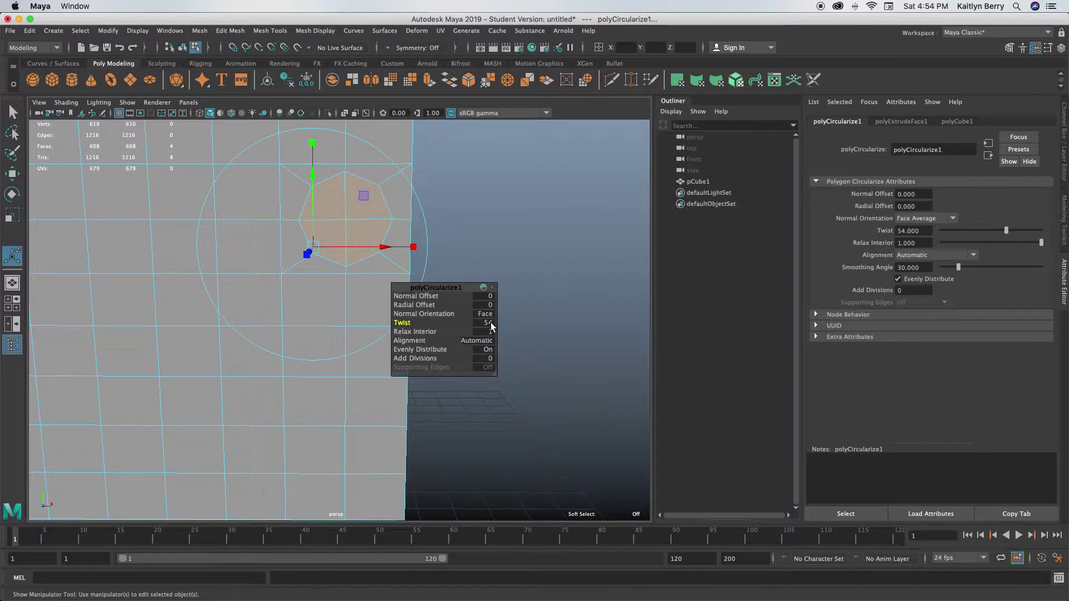
click(490, 323)
text(53)
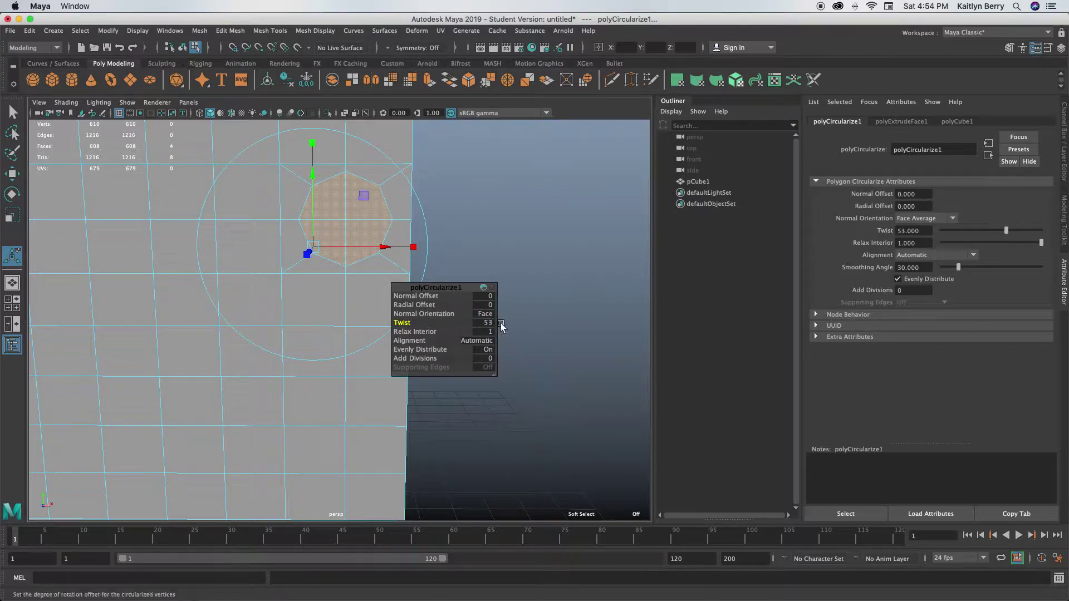
key(Return)
Extrude the octagonal faces outward from the front to form the first round knob
click(477, 172)
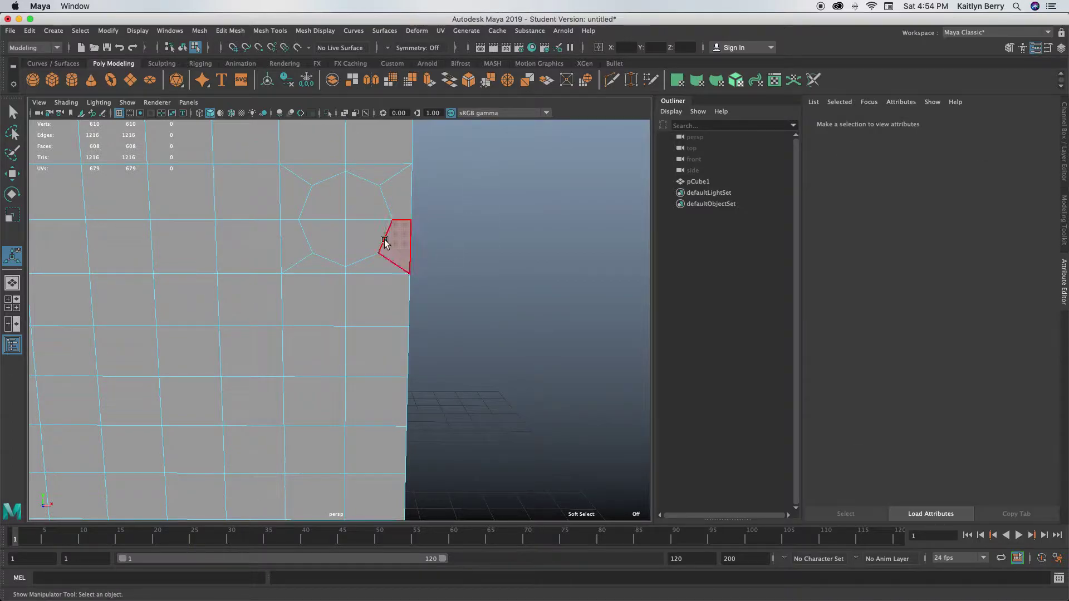
click(360, 219)
key(ctrl+e)
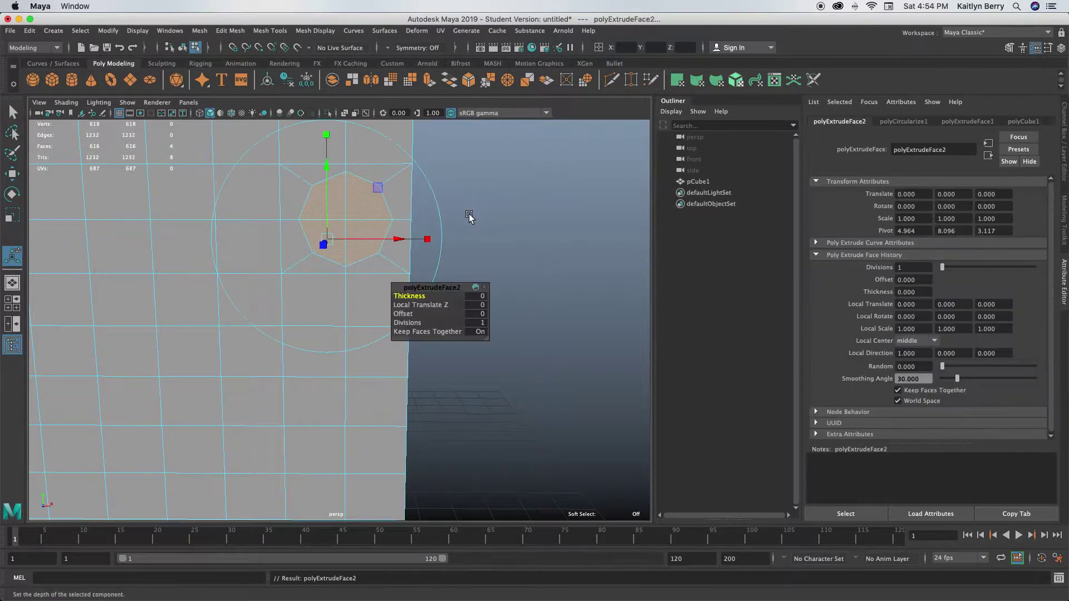
drag(412, 296, 317, 374)
key(q)
click(403, 259)
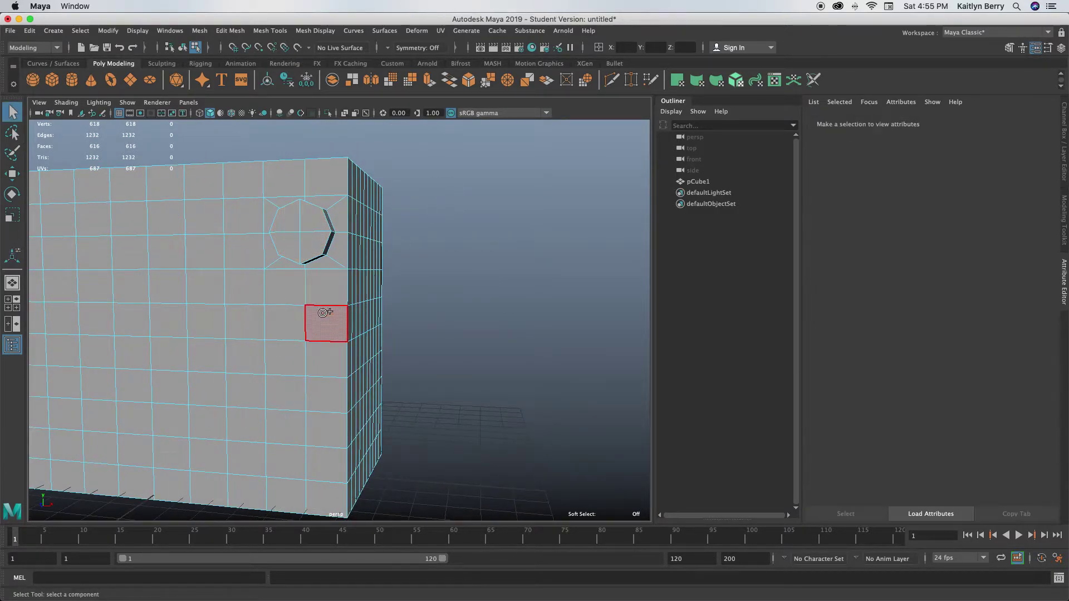
Extrude the 2×2 block of faces directly below the first knob with an offset of 0.5
drag(326, 303, 290, 320)
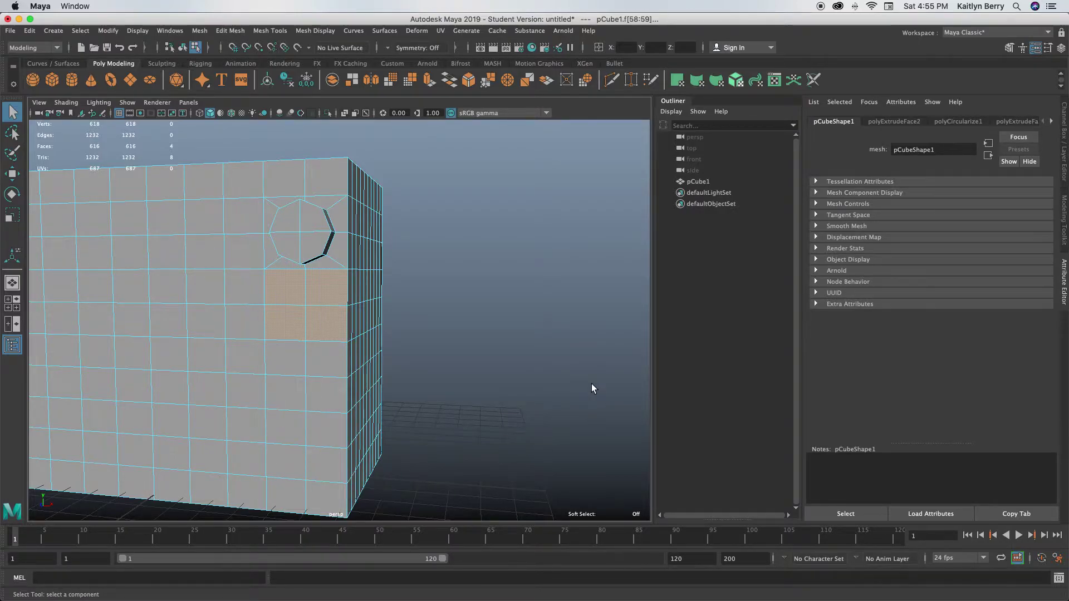
key(ctrl+e)
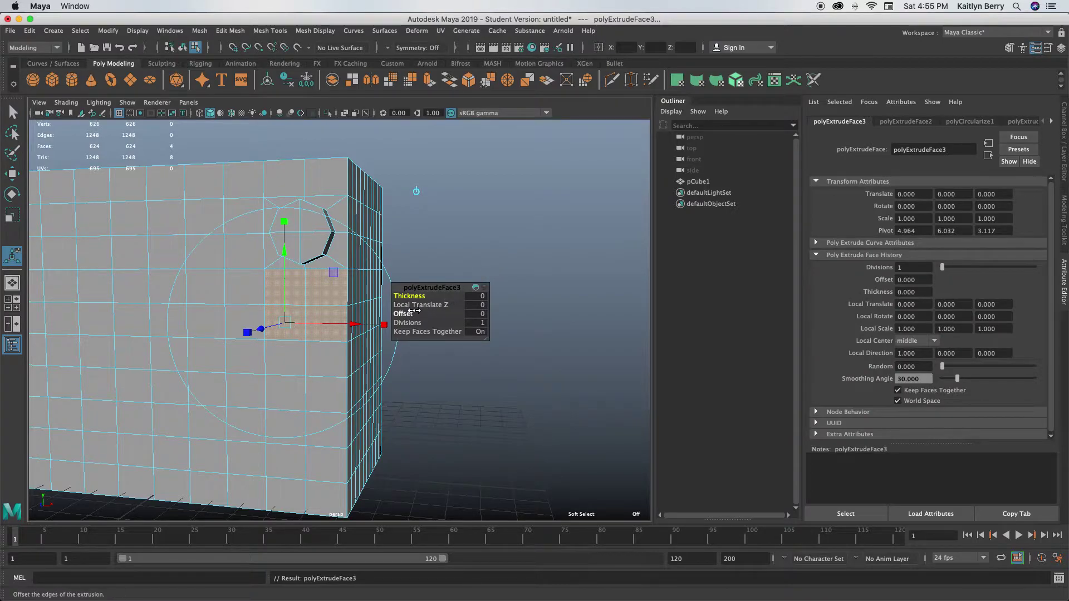
drag(406, 313, 435, 310)
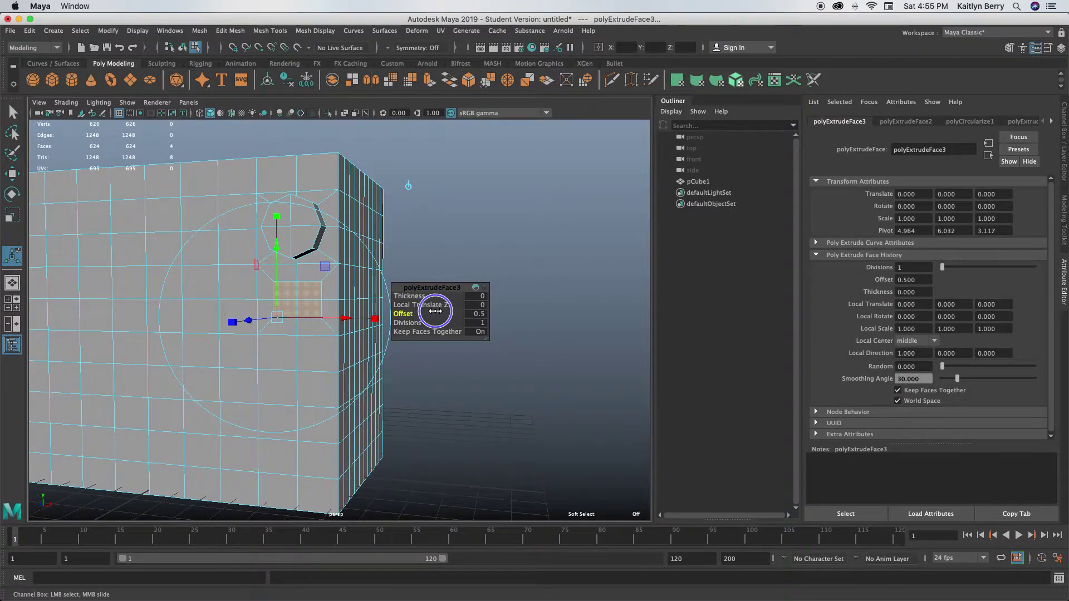
Circularize the inset faces below the first knob with a twist of 55
click(230, 31)
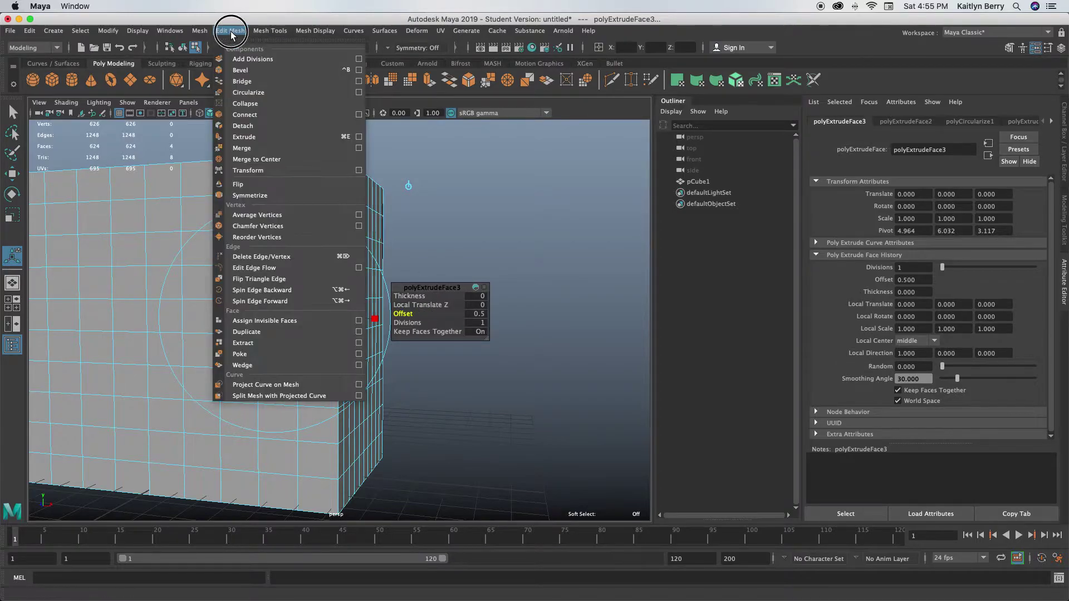
click(251, 93)
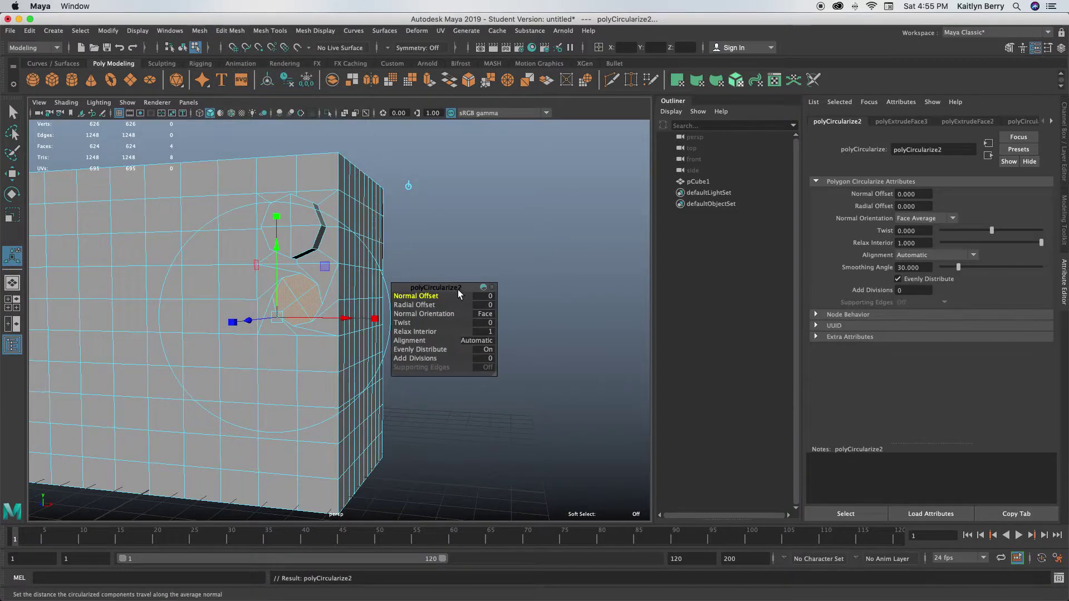
click(485, 323)
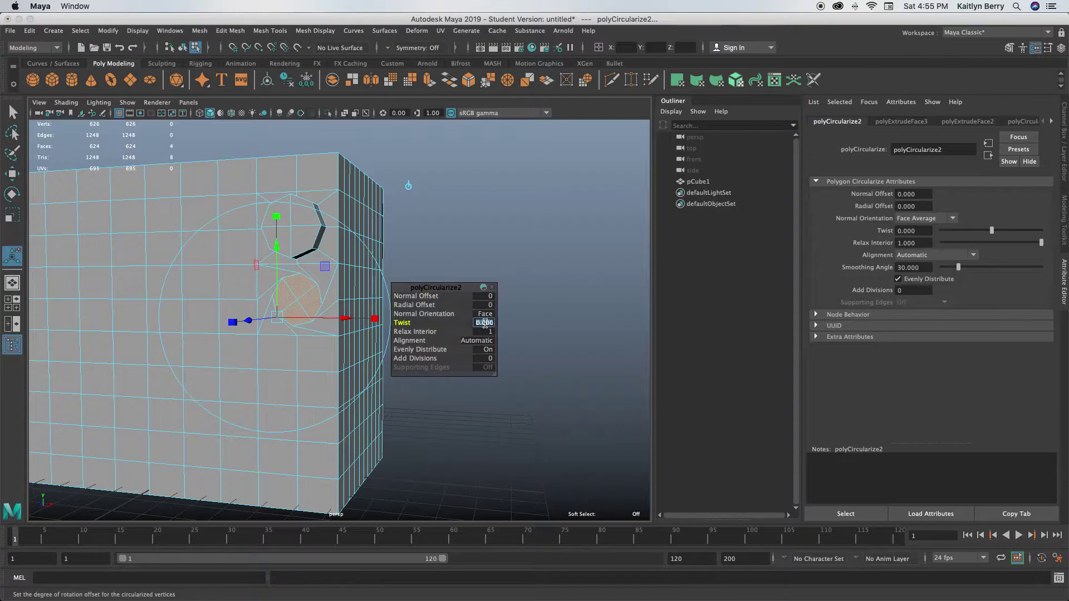
text(55)
key(Return)
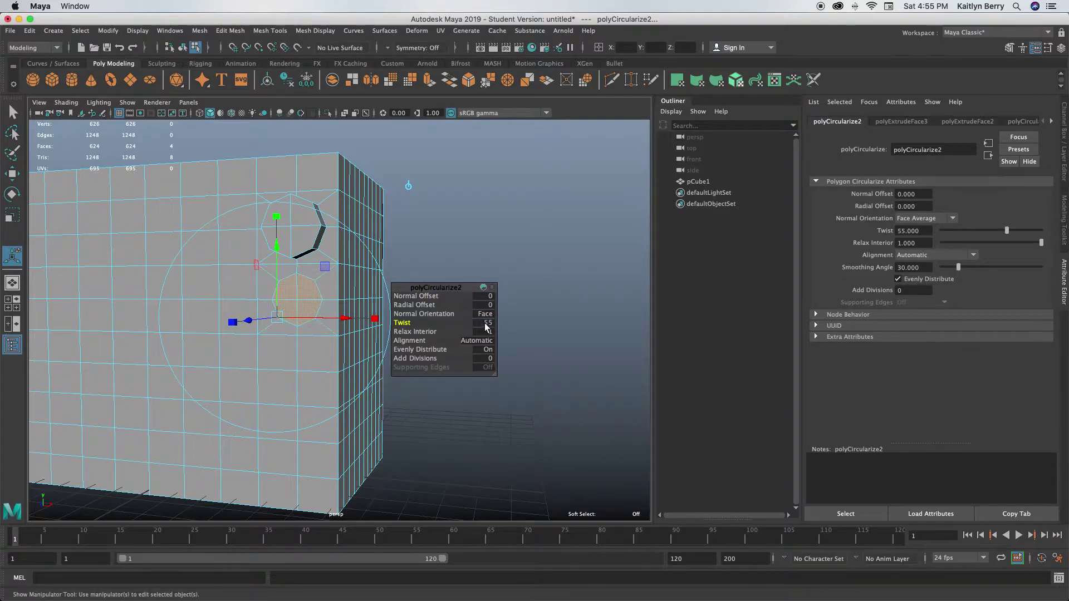
click(291, 283)
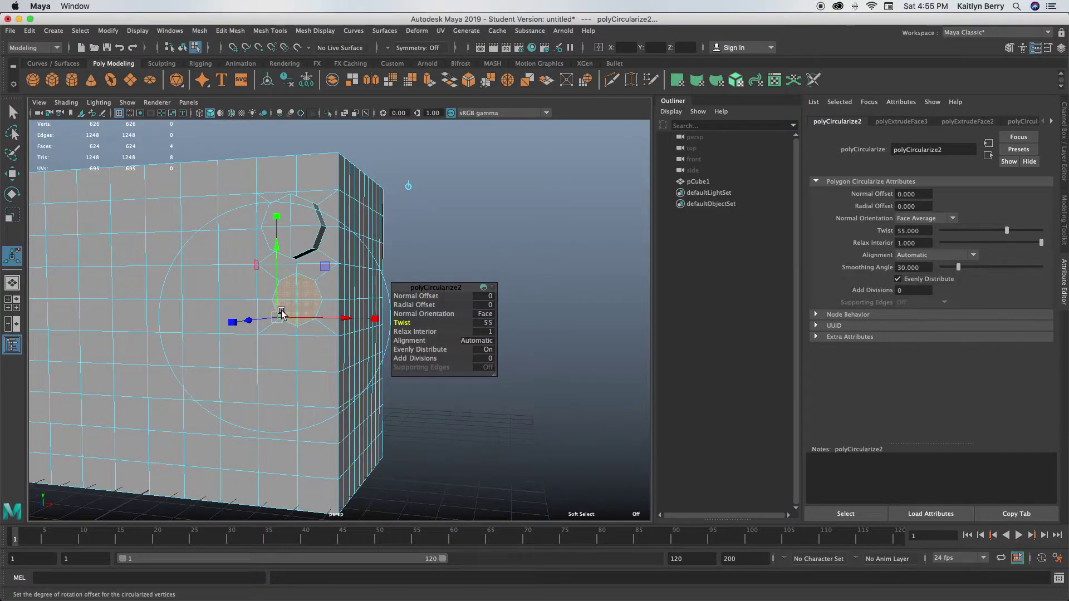
Extrude the second octagon's faces outward with a thickness of about 0.46 to form a second knob
mouse_move(281, 309)
alt+mouse_down()
mouse_move(301, 309)
mouse_move(287, 315)
alt+mouse_up()
key(ctrl+e)
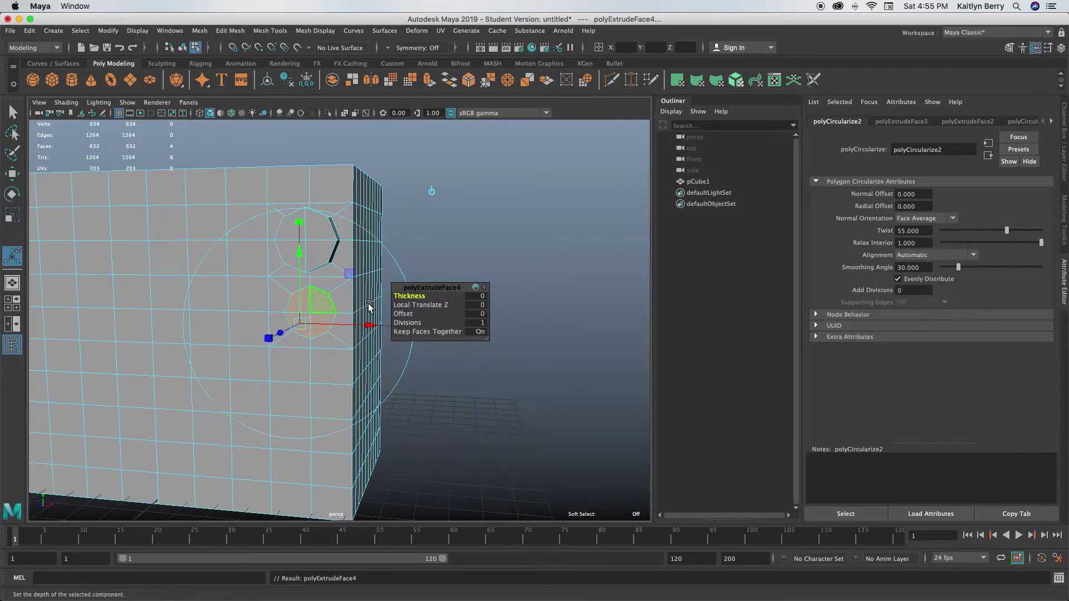
mouse_move(415, 297)
alt+mouse_down()
mouse_move(424, 296)
mouse_move(391, 296)
mouse_move(435, 296)
alt+mouse_up()
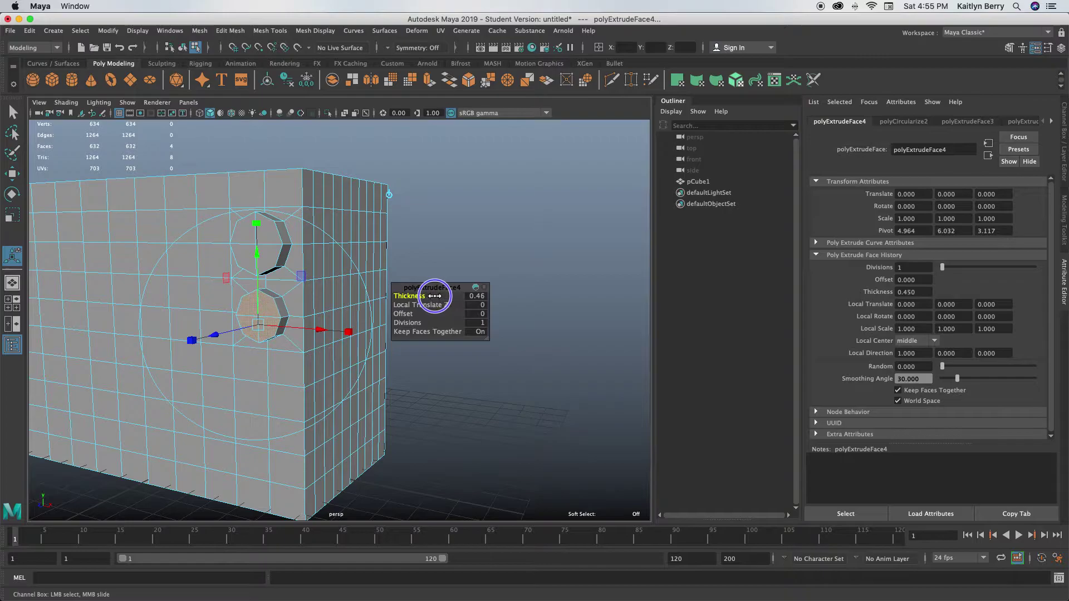
click(454, 233)
Extrude the 2×2 block of faces directly below the second knob with an offset of 0.4
alt+drag(329, 347, 393, 341)
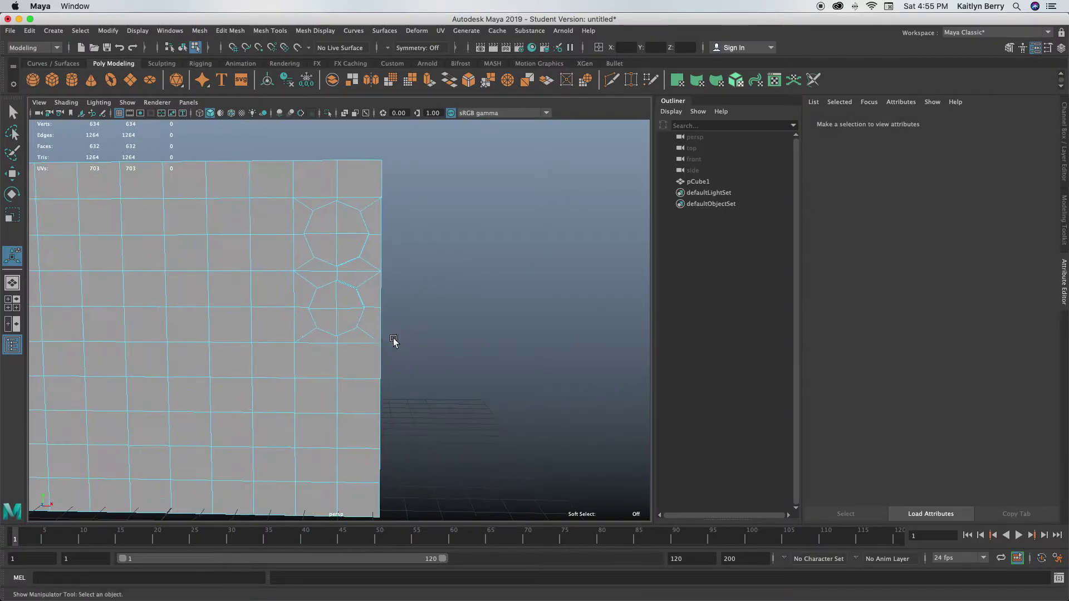
key(q)
mouse_move(346, 388)
mouse_down()
mouse_move(350, 367)
mouse_move(322, 390)
mouse_up()
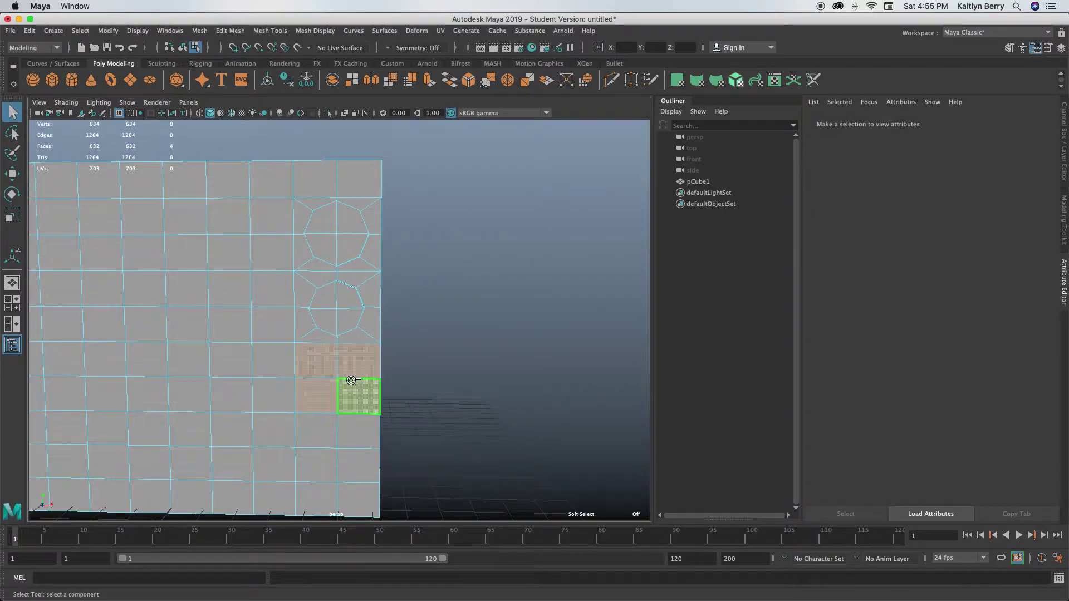
key(ctrl+e)
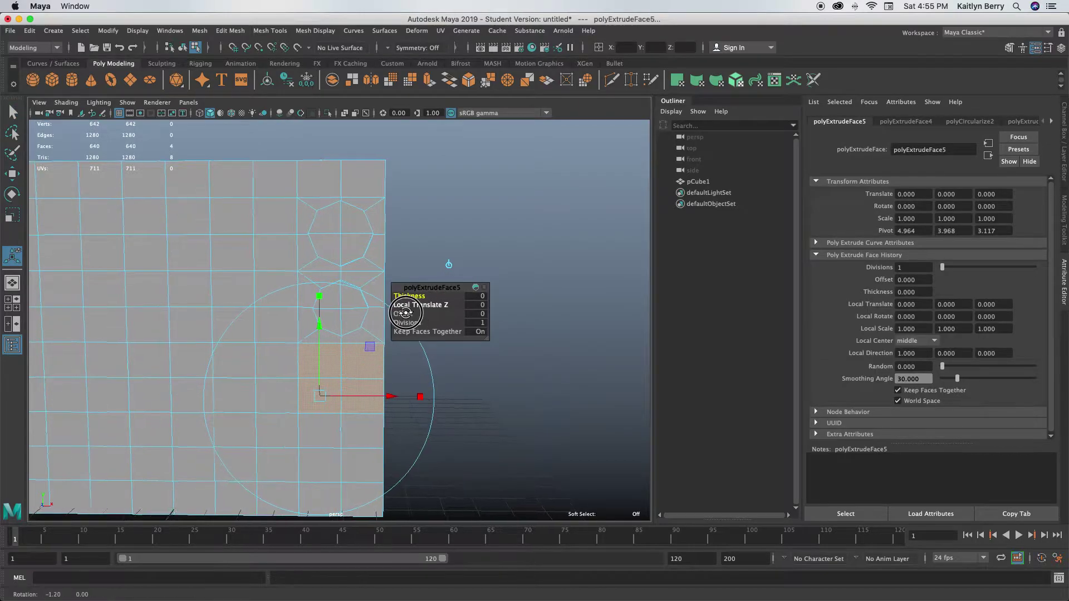
drag(404, 313, 427, 315)
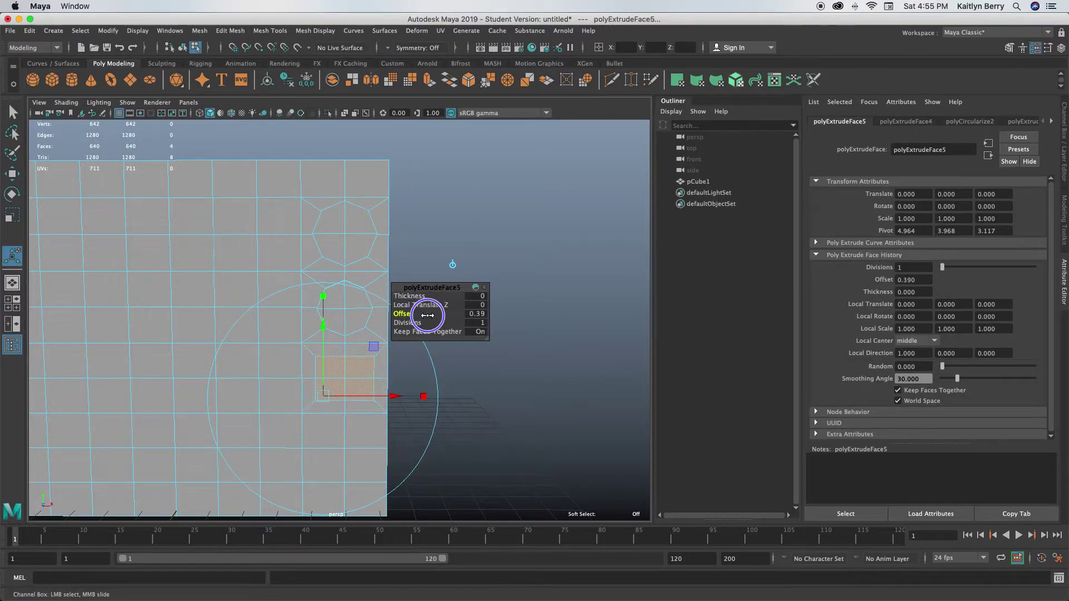
Circularize the inset faces below the second knob with a twist of 53
key(space)
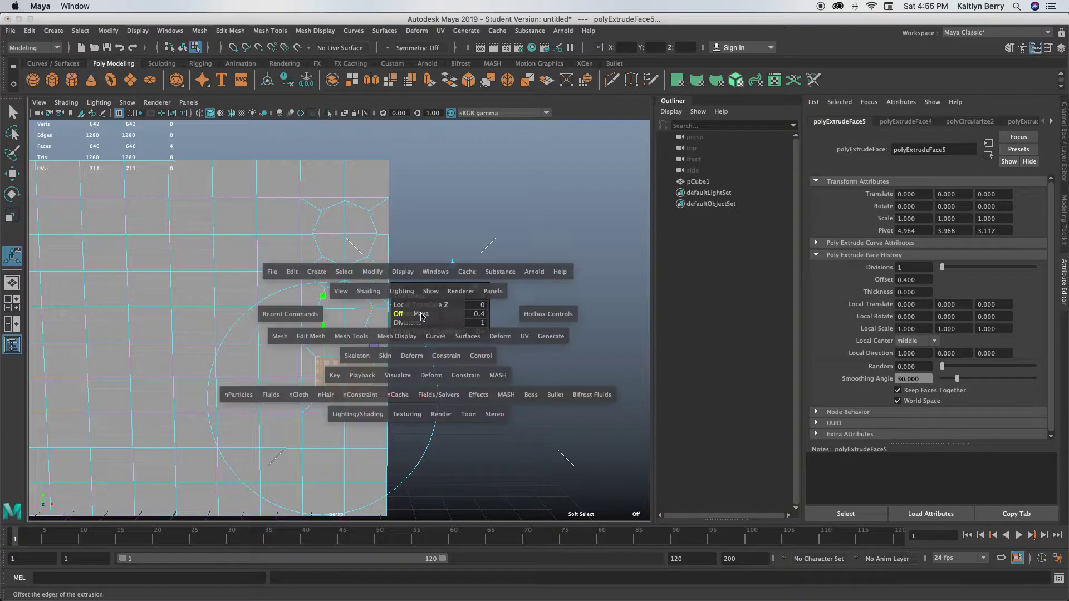
click(230, 30)
click(229, 92)
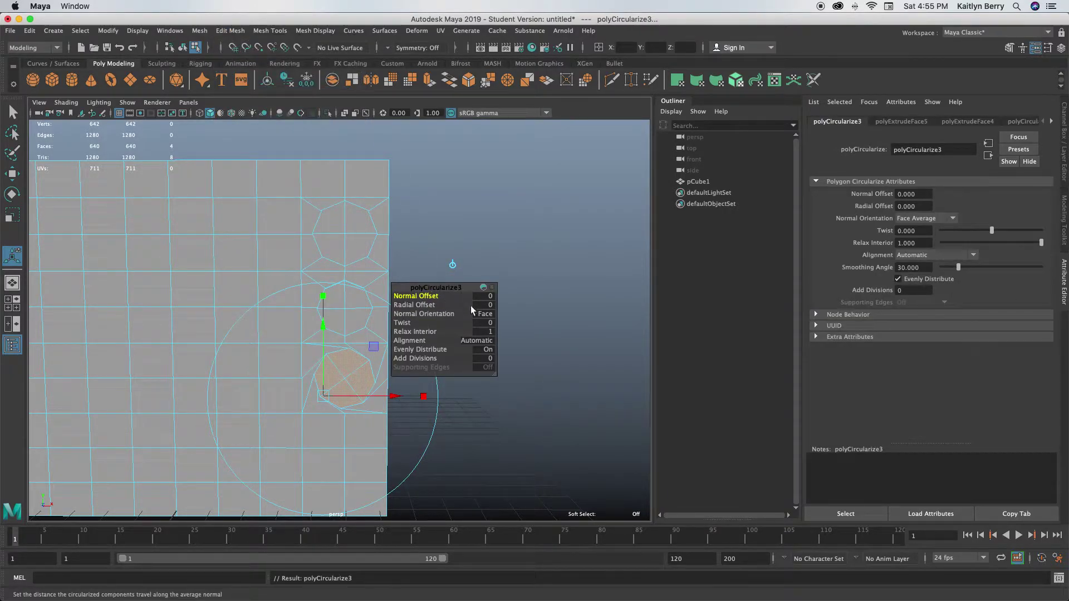
click(489, 324)
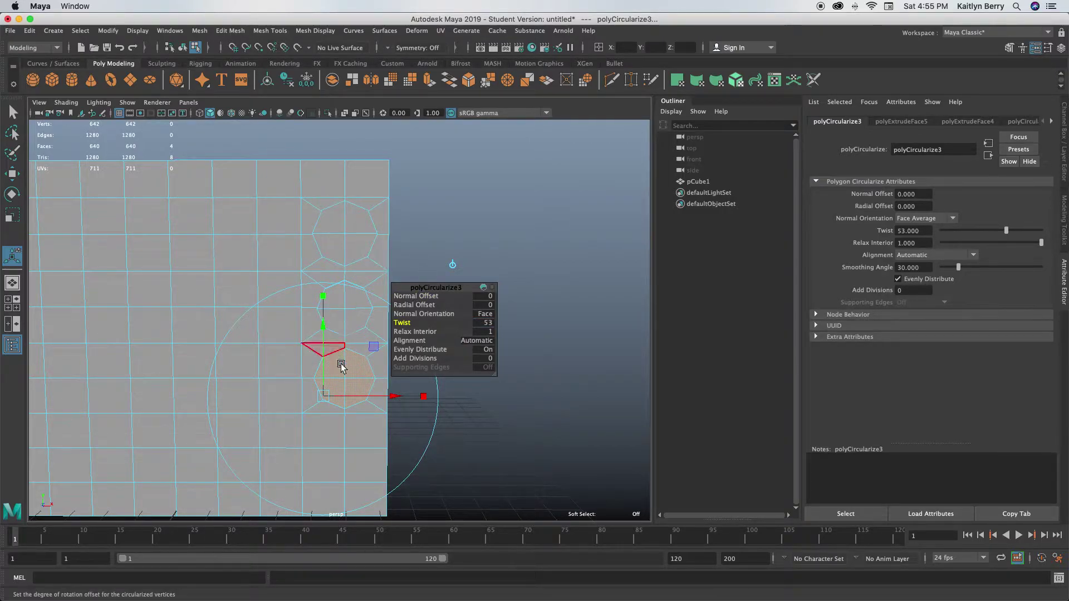
click(461, 233)
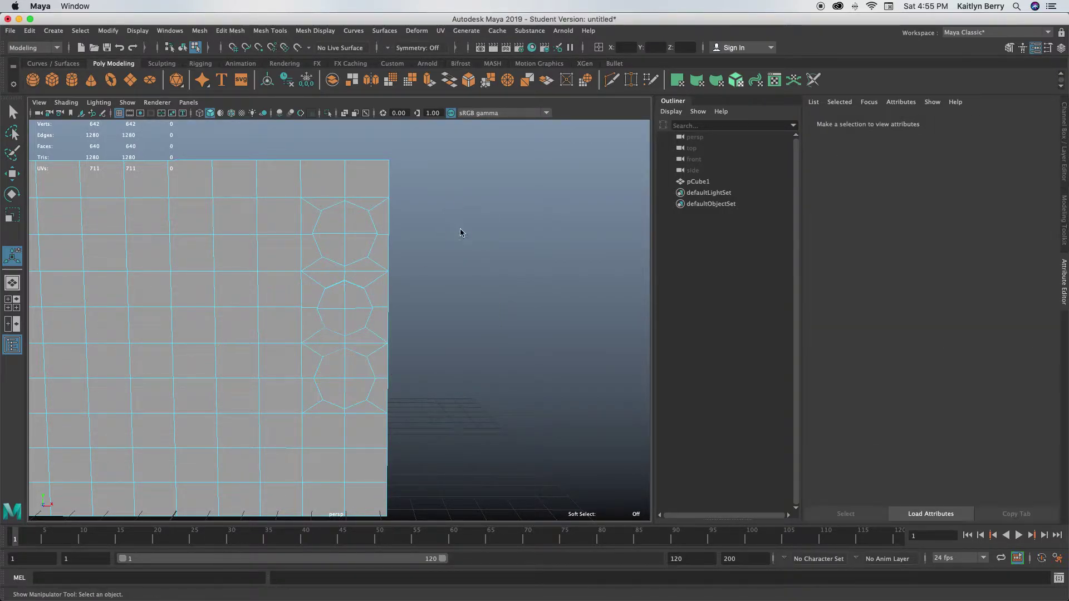
Extrude the third octagon's faces outward from the front to form a third round knob
key(q)
click(366, 367)
key(ctrl+e)
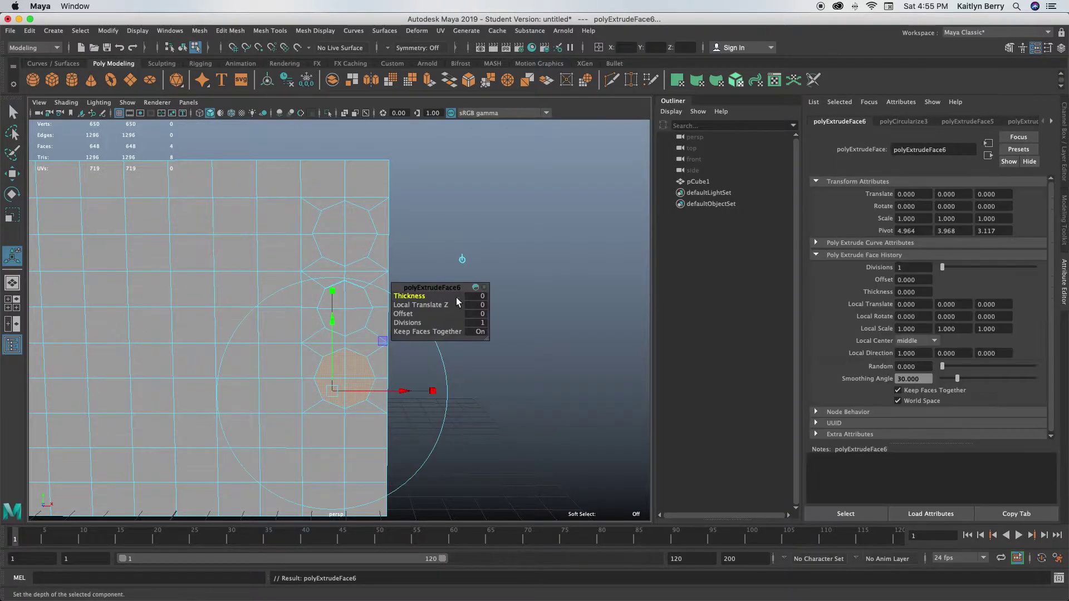
drag(407, 297, 438, 304)
click(431, 435)
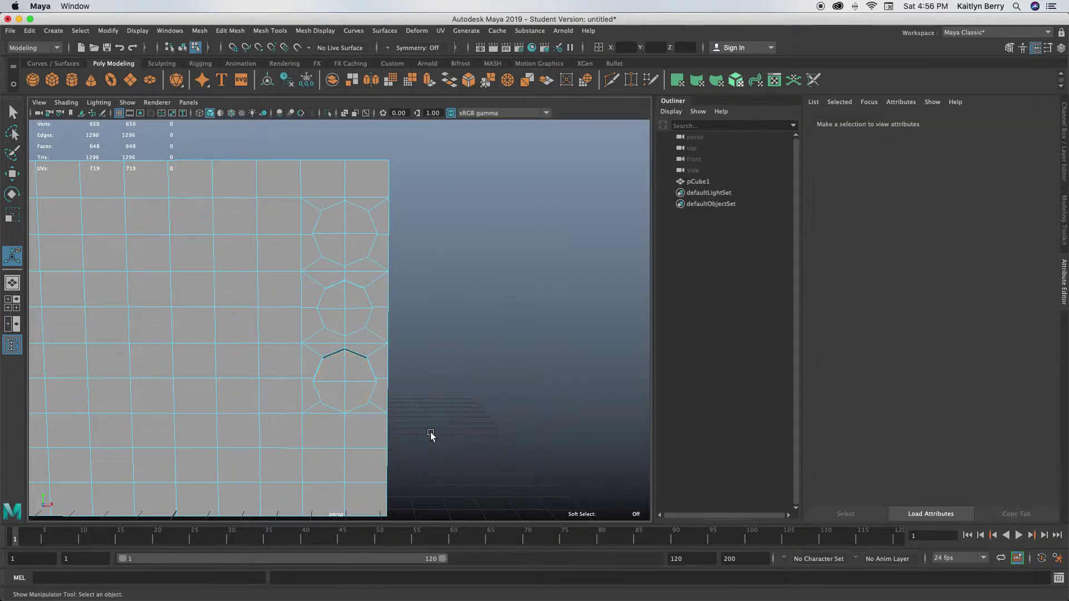
Extrude the 2×2 block of faces directly below the third knob with an offset of 0.5
alt+drag(431, 436, 307, 410)
key(1)
key(3)
key(1)
key(q)
key(ctrl+e)
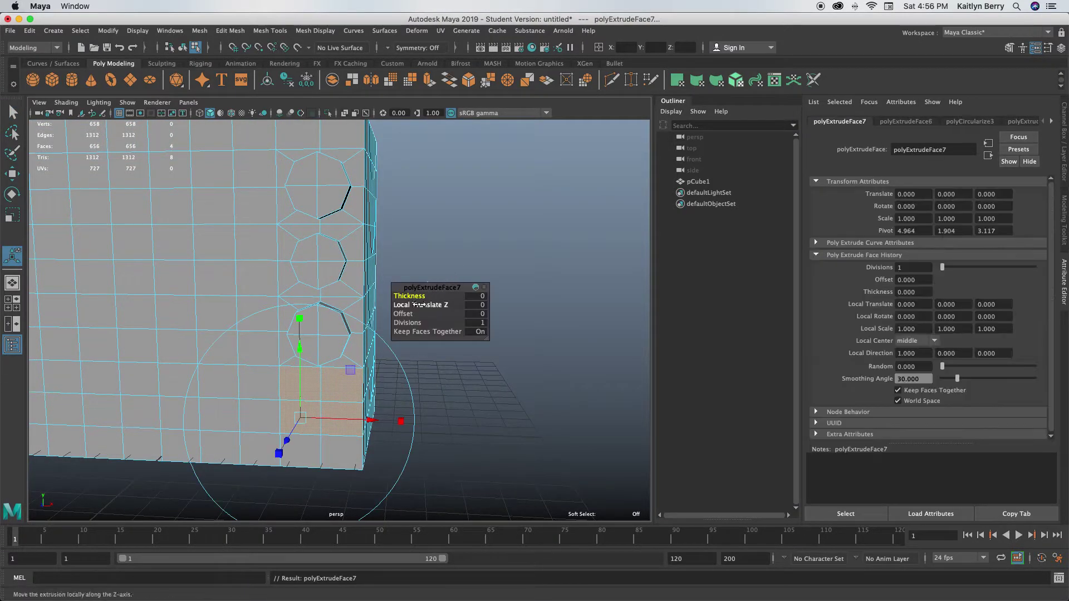
drag(404, 316, 433, 310)
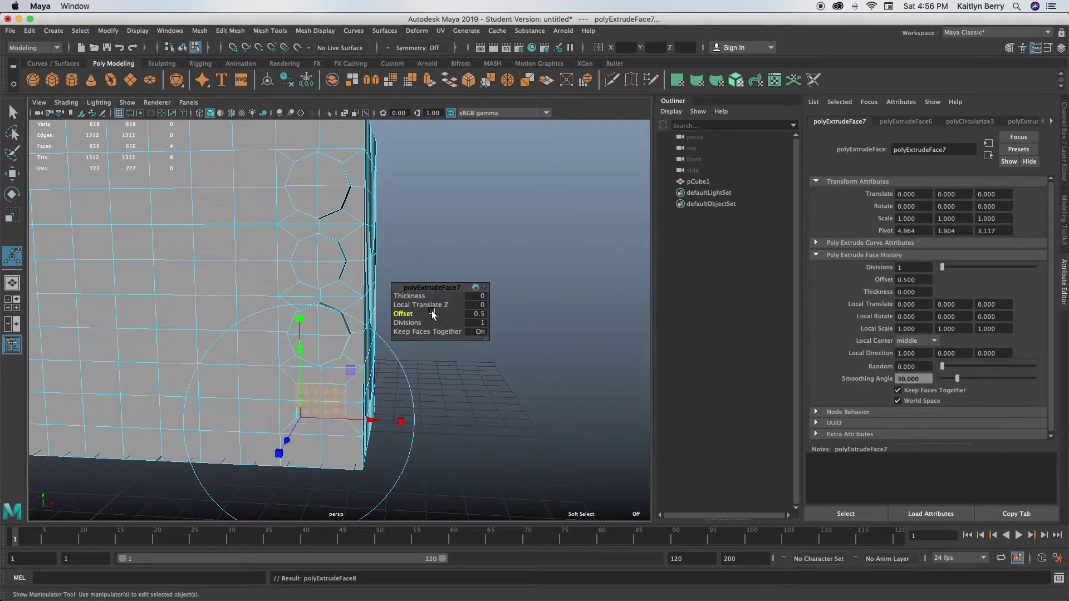
Extrude the inset square faces outward with a thickness of 0.4 to form a button, and preview the mesh smoothed
key(ctrl+e)
drag(408, 296, 431, 301)
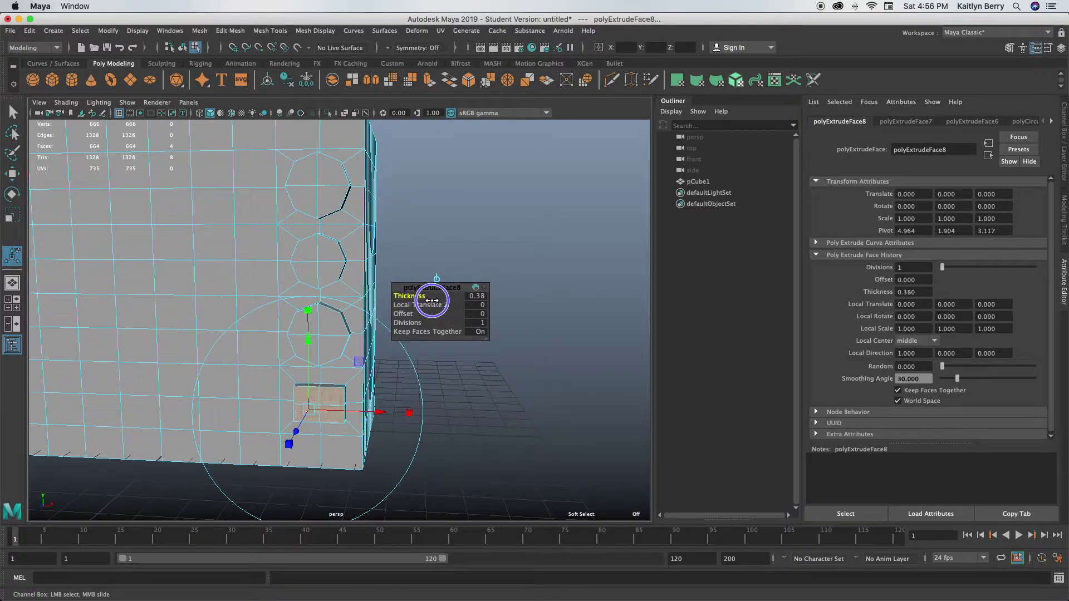
alt+drag(418, 373, 334, 341)
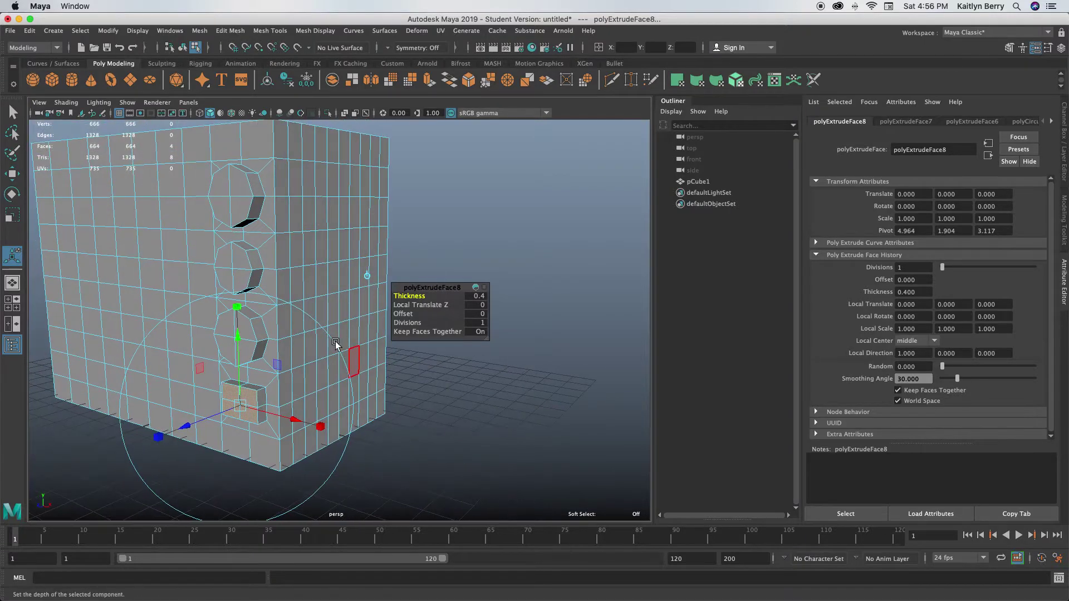
key(3)
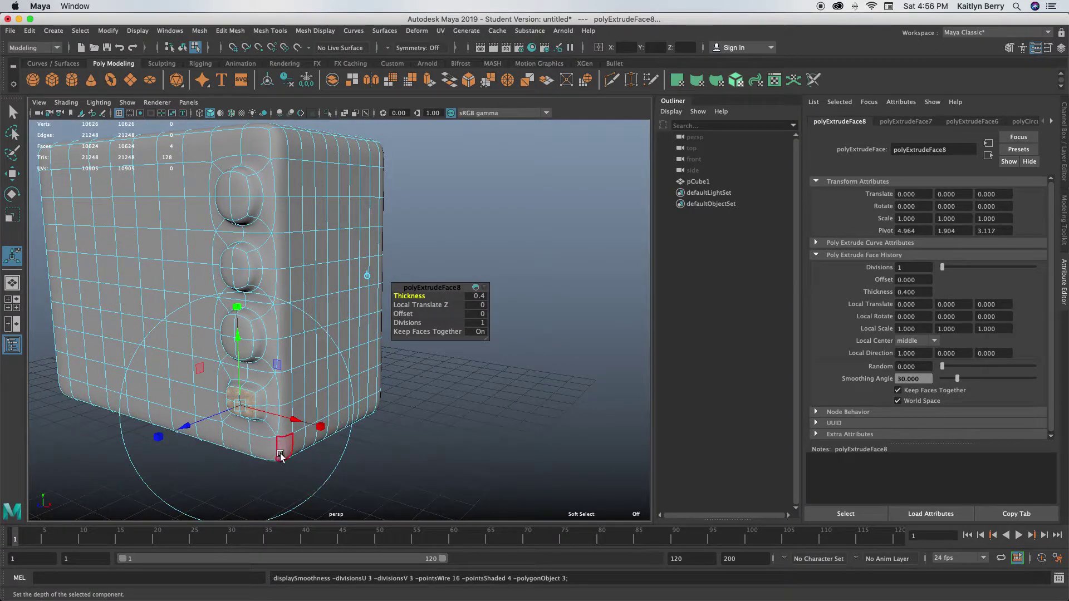
key(1)
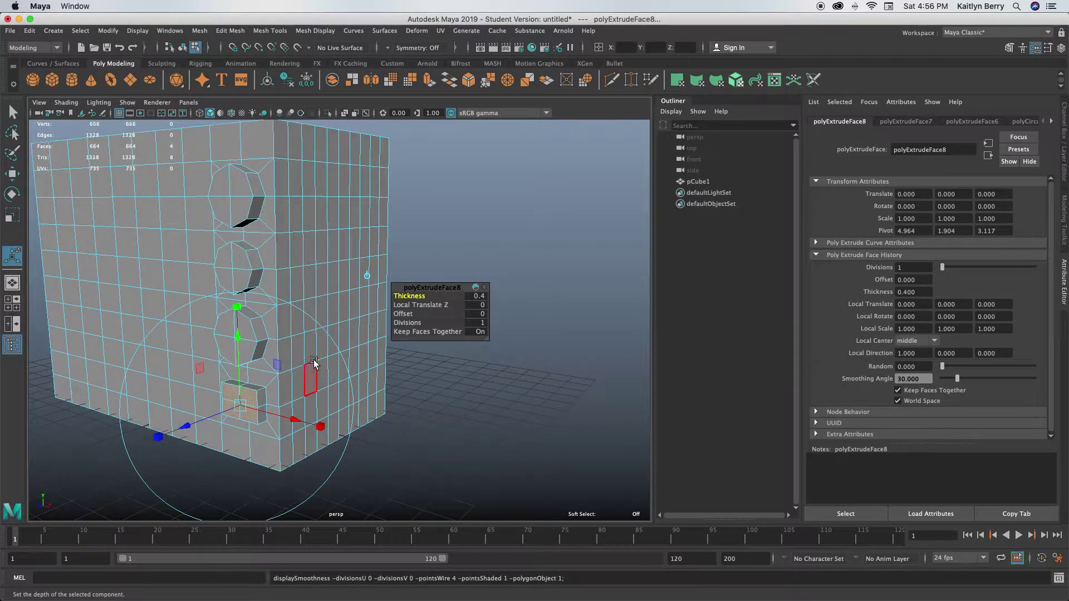
Extrude the 8×10 block of front faces beside the knob column with an offset of 0.5 to frame a screen
alt+drag(274, 353, 284, 388)
key(a)
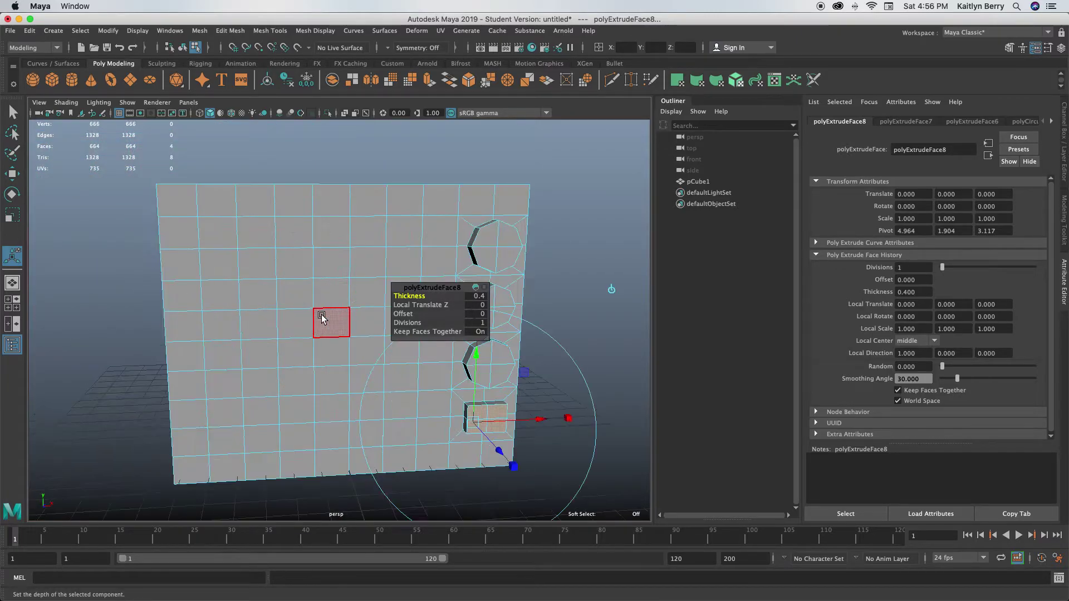
key(q)
right_drag(382, 271, 383, 300)
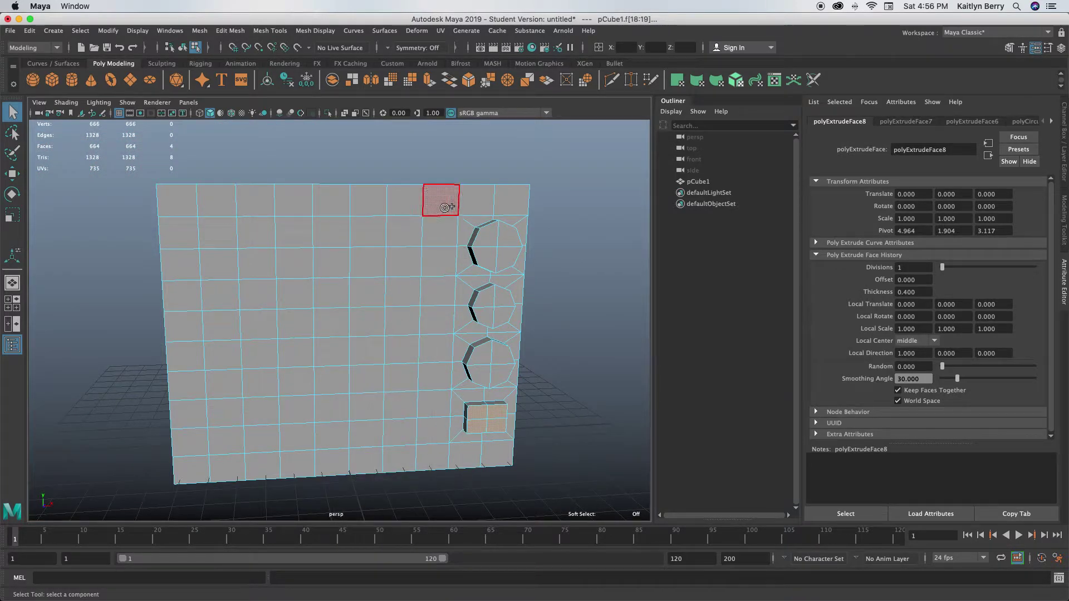
click(466, 167)
mouse_move(446, 193)
mouse_down()
mouse_move(192, 197)
mouse_move(191, 461)
mouse_move(416, 457)
mouse_move(442, 370)
mouse_move(436, 227)
mouse_move(203, 241)
mouse_move(249, 432)
mouse_move(265, 269)
mouse_move(303, 432)
mouse_move(380, 287)
mouse_move(362, 349)
mouse_move(367, 258)
mouse_move(401, 299)
mouse_move(395, 269)
mouse_up()
key(ctrl+e)
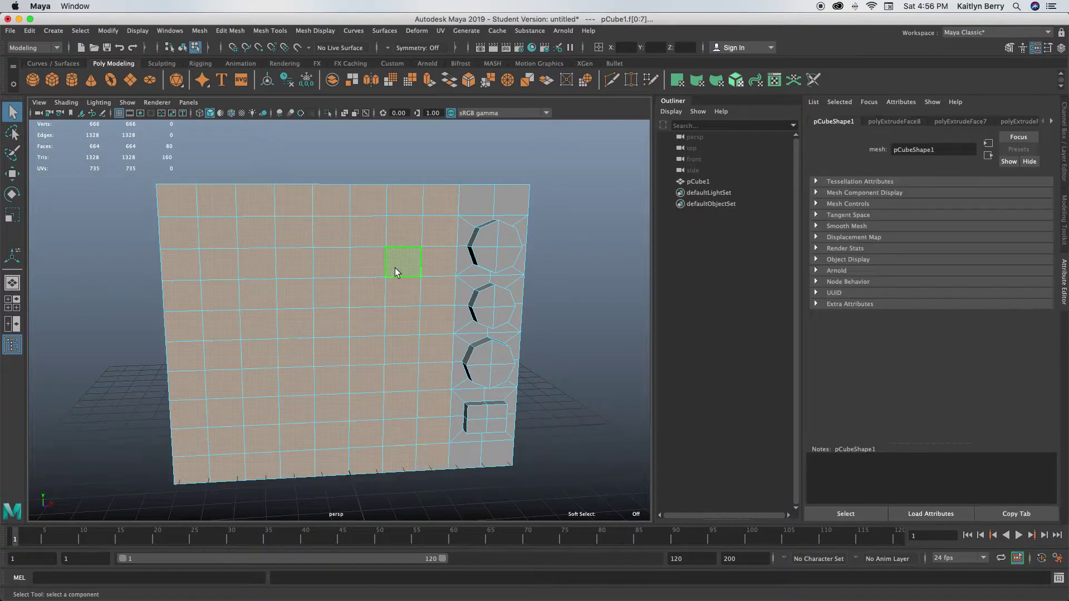
click(407, 314)
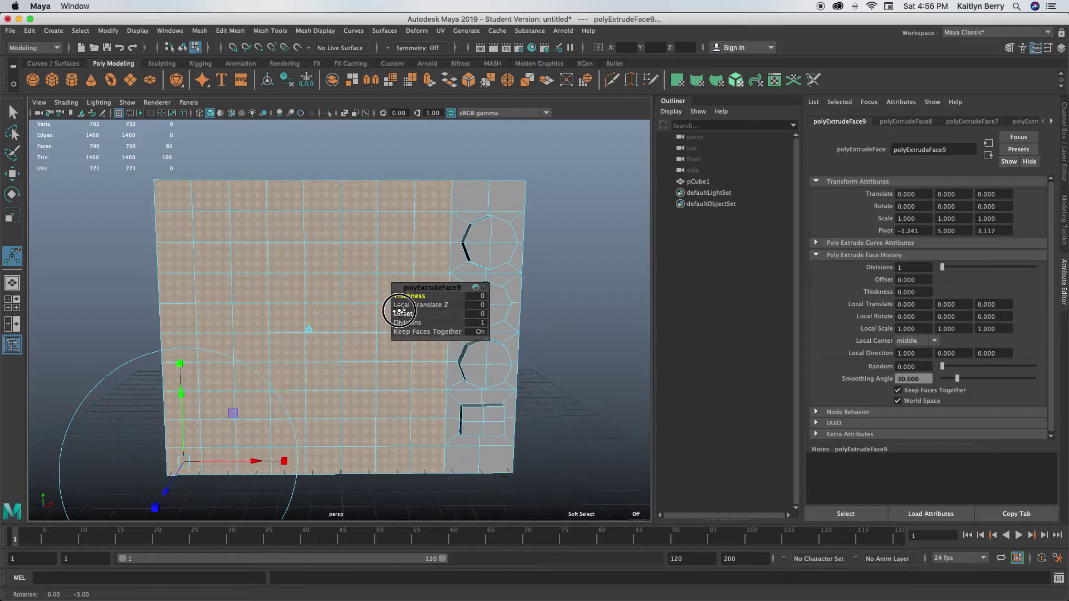
drag(407, 314, 437, 317)
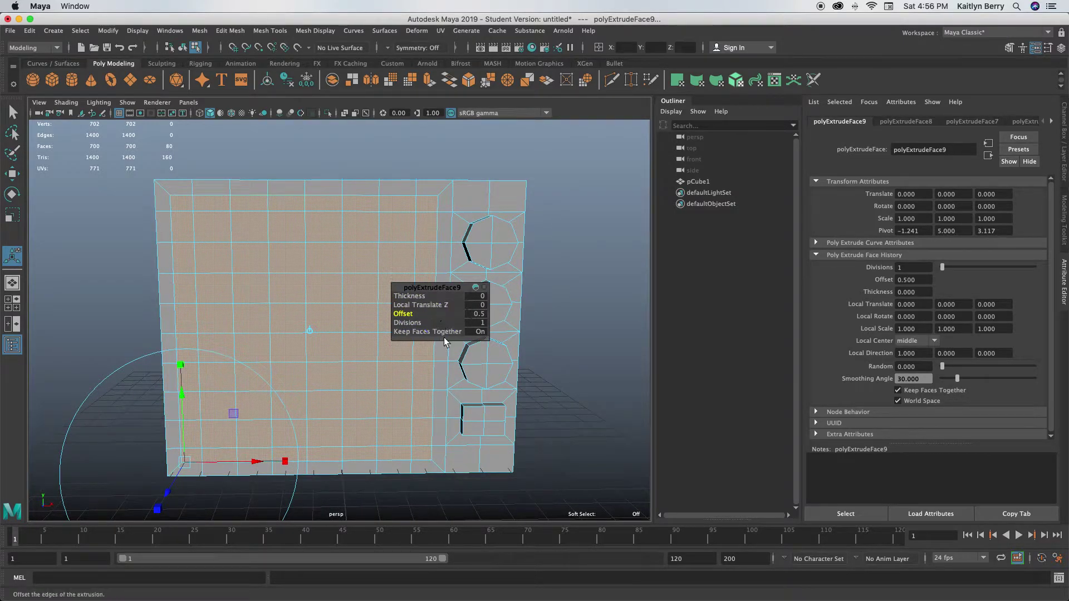
Extrude the inset screen faces inward with a thickness of -0.2 and preview the mesh smoothed
key(ctrl+e)
alt+drag(353, 375, 279, 375)
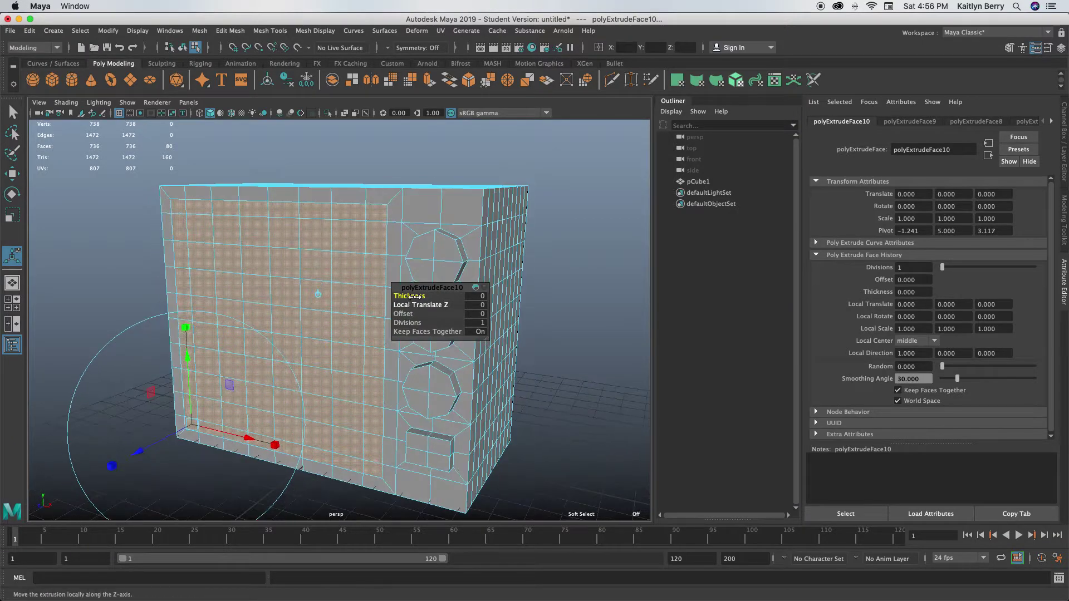
drag(414, 297, 326, 323)
key(3)
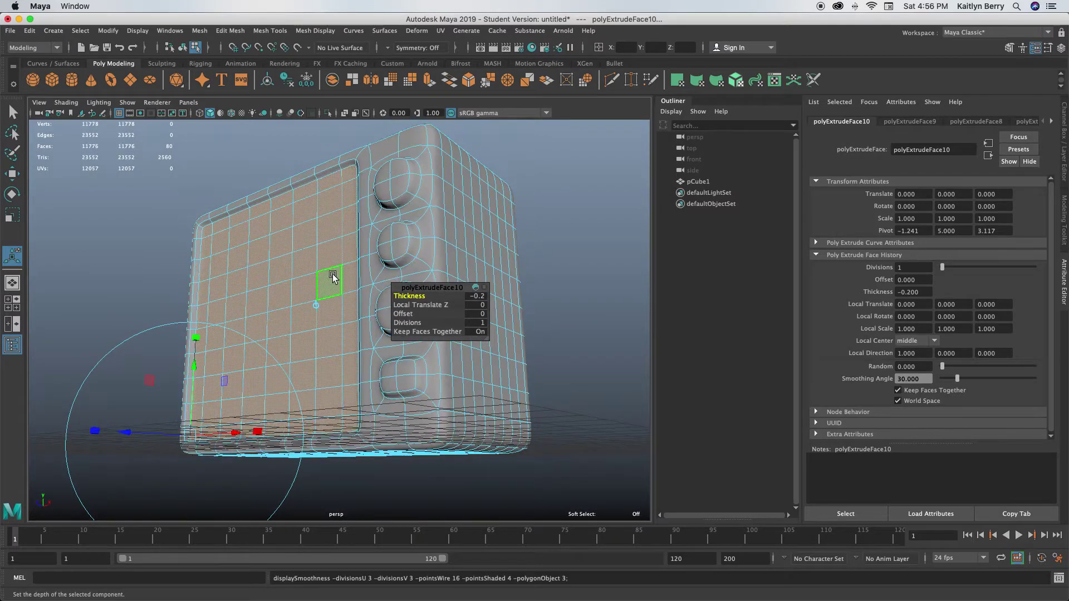
key(1)
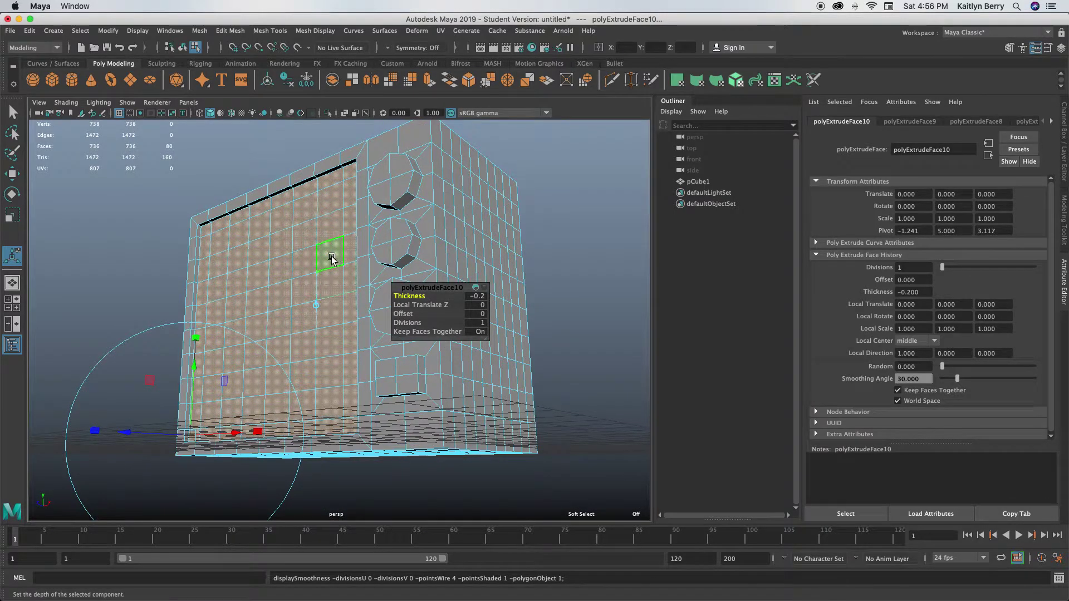
alt+drag(332, 260, 356, 292)
click(535, 305)
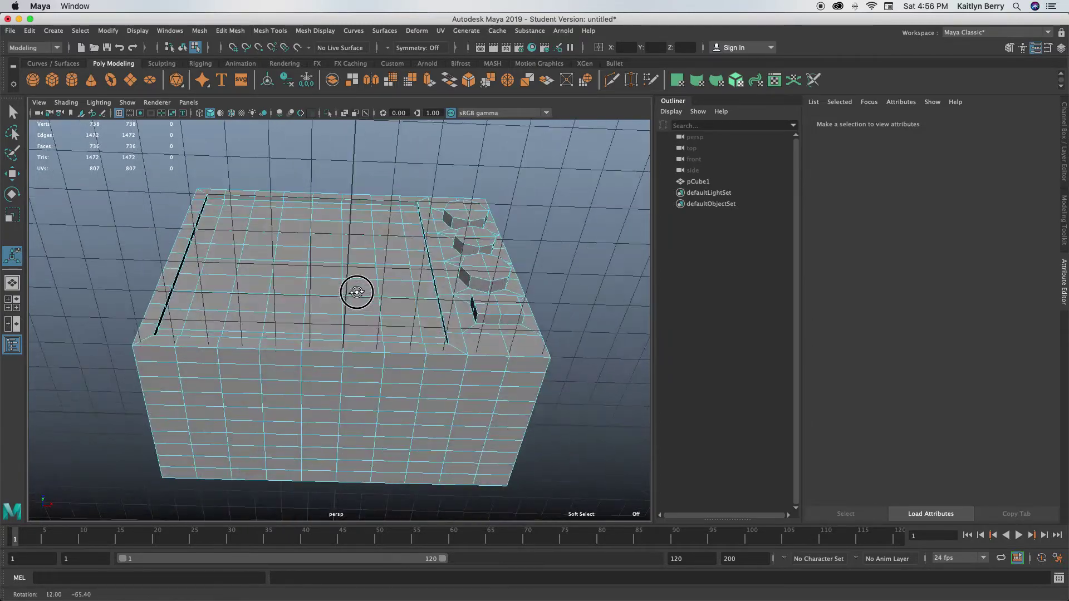
Extrude two separate 2×6 blocks of faces on the underside, near either side, with an offset of 0.2
alt+drag(258, 405, 278, 375)
right_drag(244, 283, 245, 354)
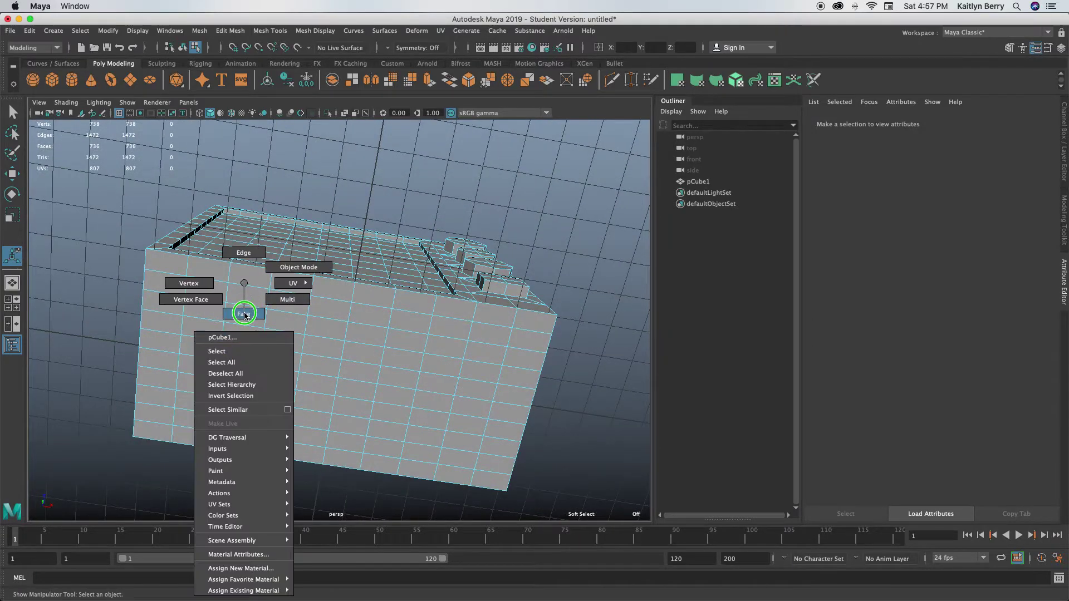
click(248, 349)
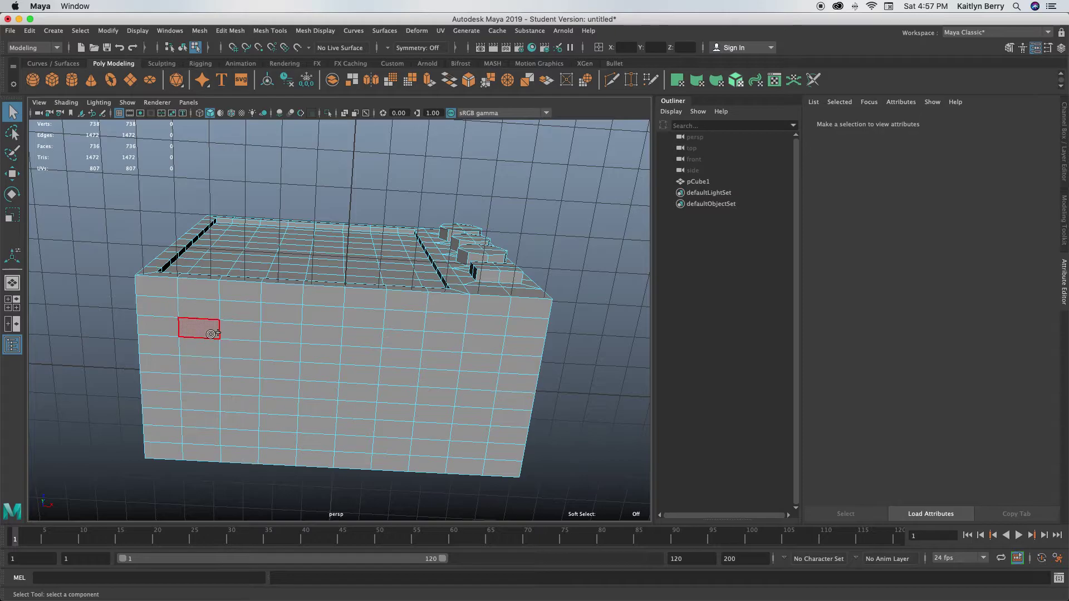
mouse_move(212, 334)
mouse_down()
mouse_move(227, 335)
mouse_move(212, 383)
mouse_move(215, 419)
mouse_up()
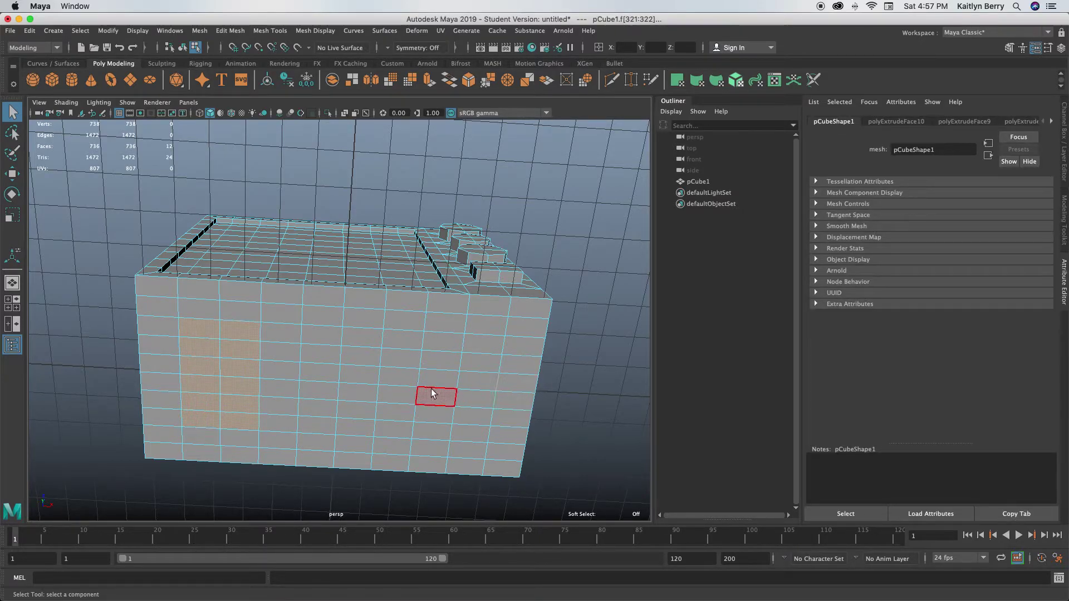
mouse_move(433, 394)
alt+mouse_down()
mouse_move(413, 361)
mouse_move(382, 394)
mouse_move(385, 438)
mouse_move(411, 370)
alt+mouse_up()
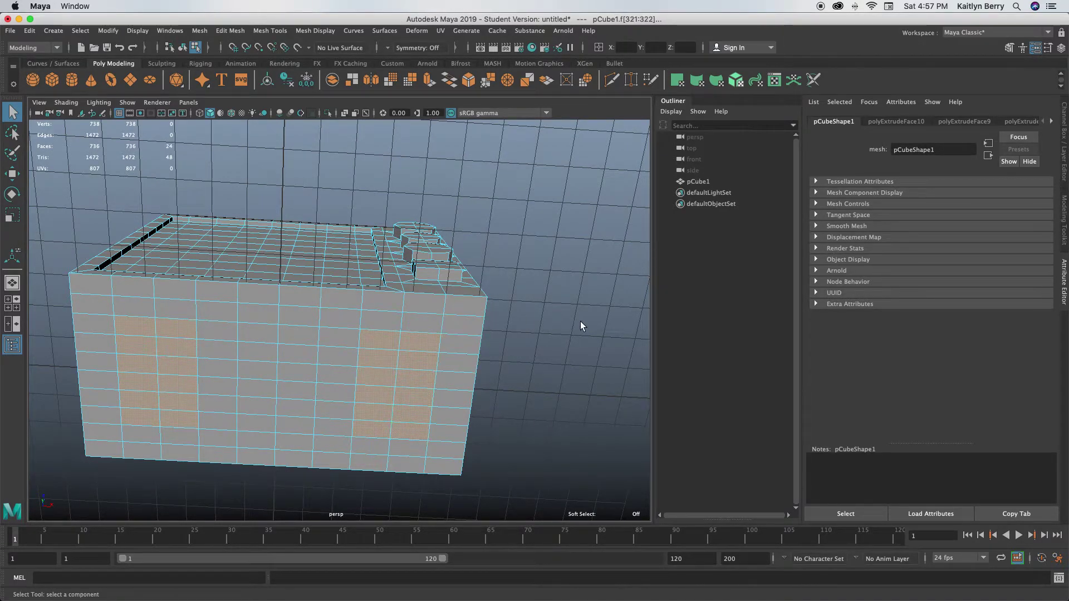
key(ctrl+e)
alt+drag(412, 316, 408, 315)
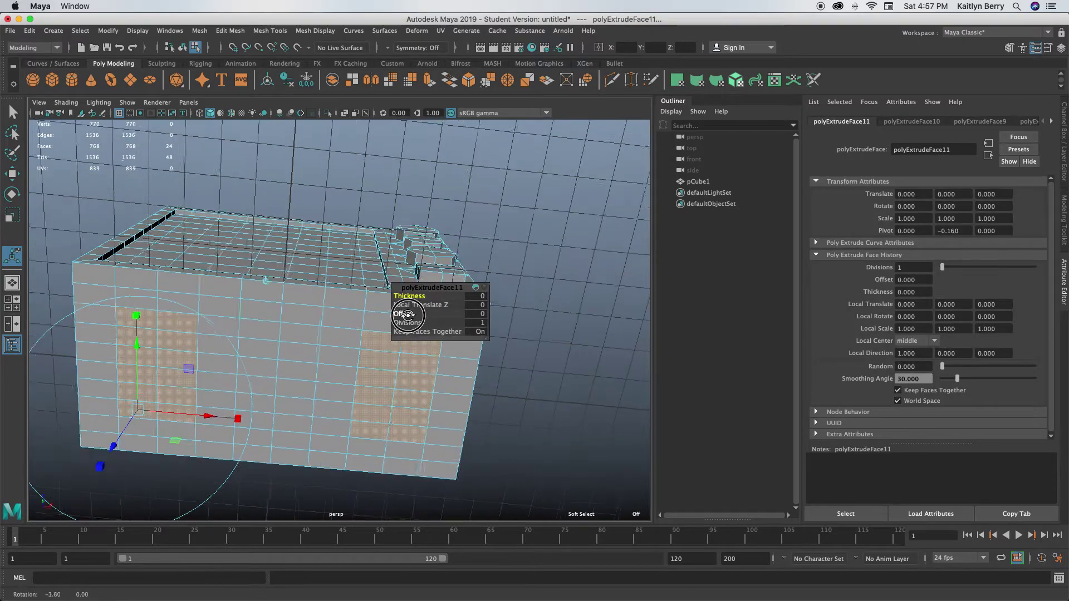
click(409, 315)
middle_drag(408, 315, 415, 313)
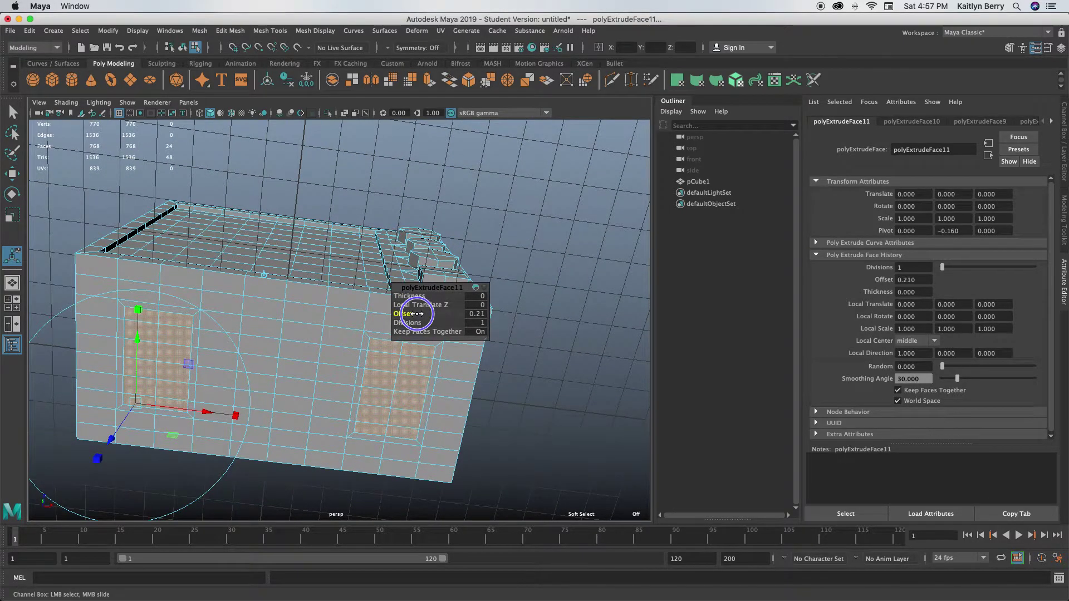
Extrude both inset blocks downward with a thickness of 1.25 to form the feet, and preview the mesh smoothed
key(ctrl+e)
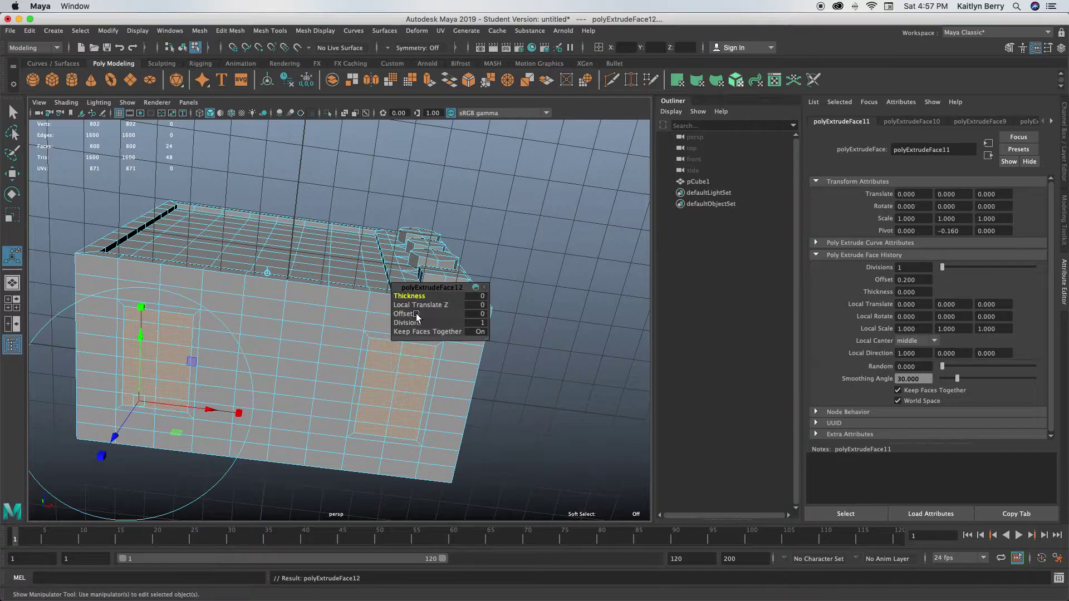
alt+drag(305, 314, 340, 324)
middle_drag(410, 295, 473, 300)
alt+drag(473, 300, 343, 451)
middle_drag(416, 292, 424, 298)
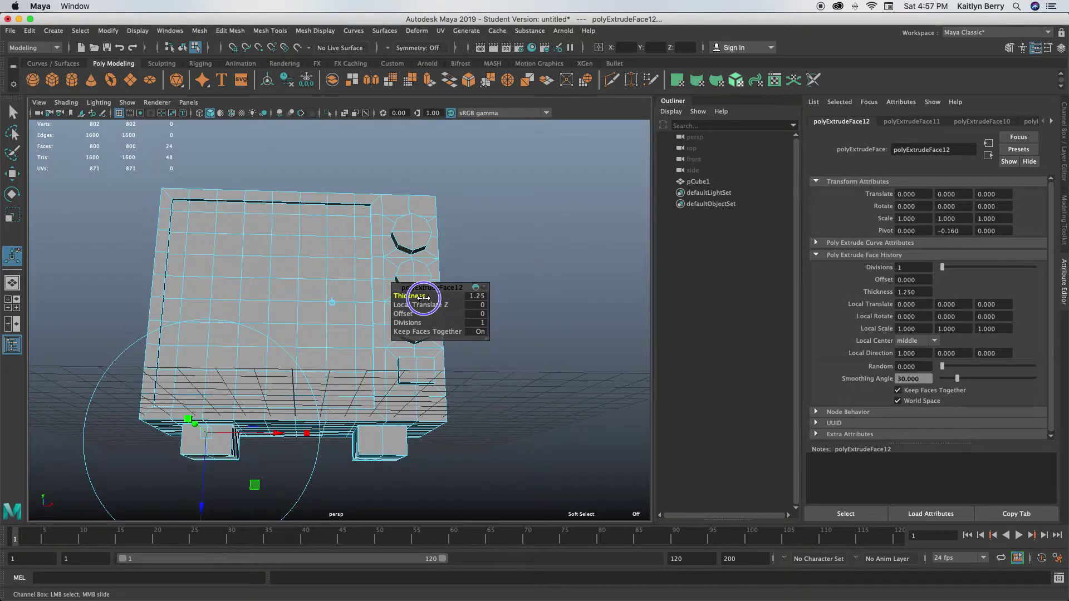
key(3)
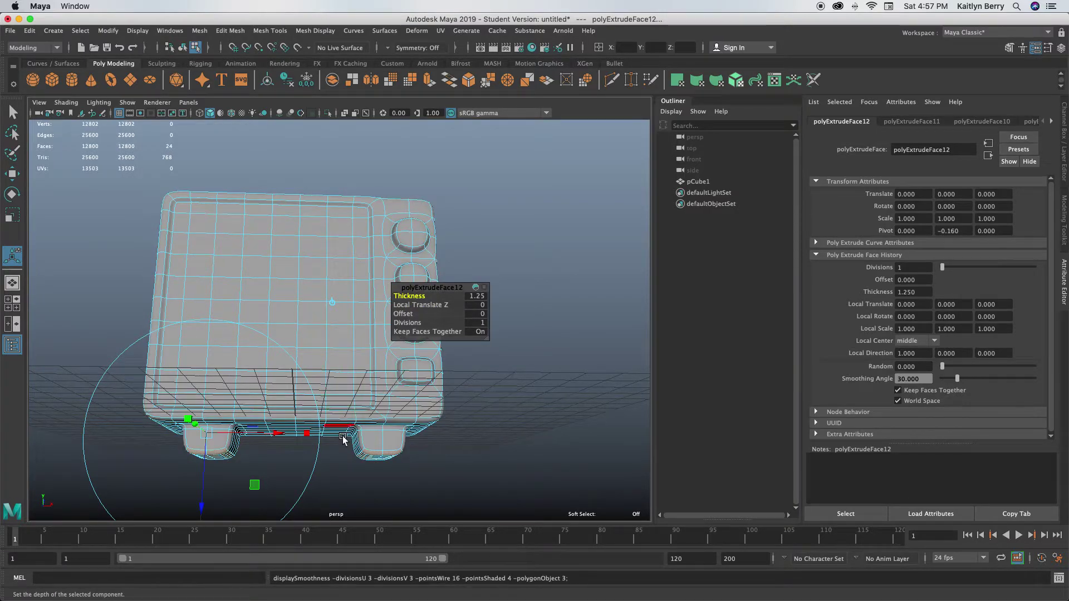
key(1)
alt+drag(346, 329, 322, 323)
click(344, 207)
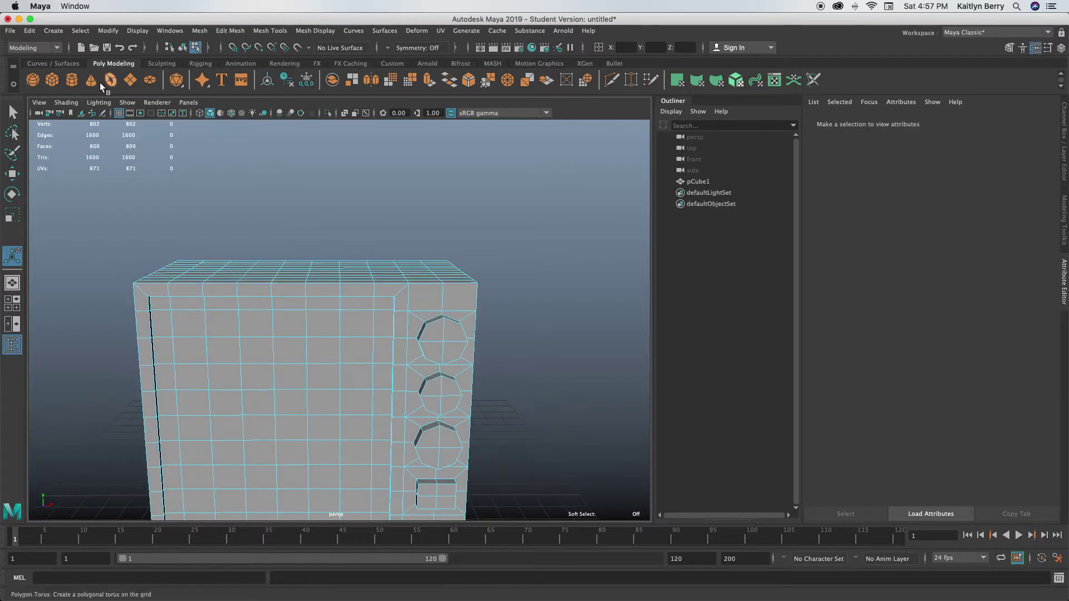
Create a polygon sphere, raise it to the top of the cabinet and scale it uniformly to about 2.02
click(33, 78)
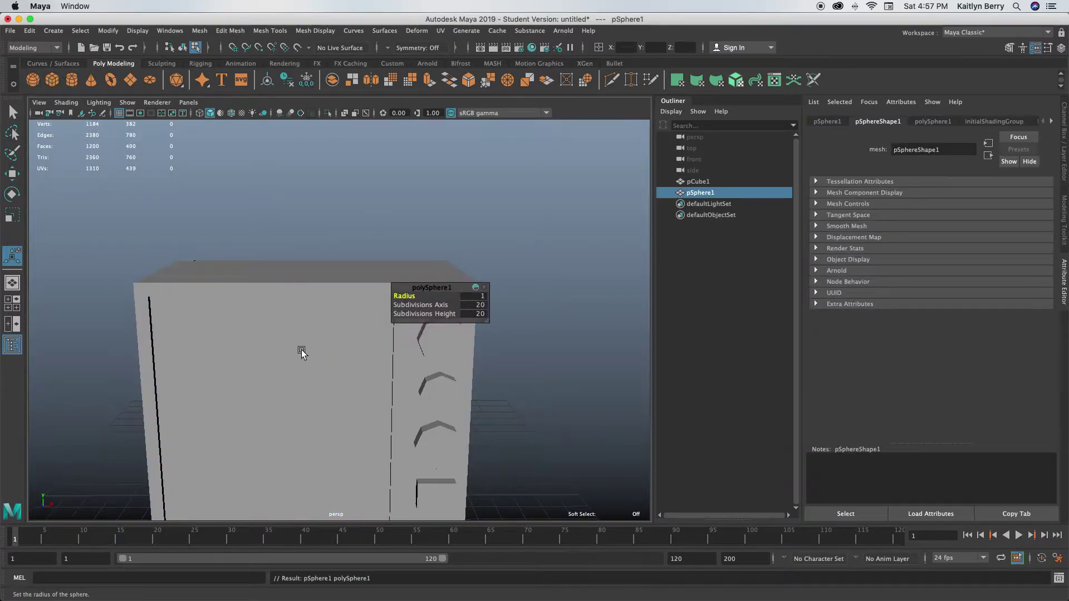
key(w)
drag(310, 397, 291, 173)
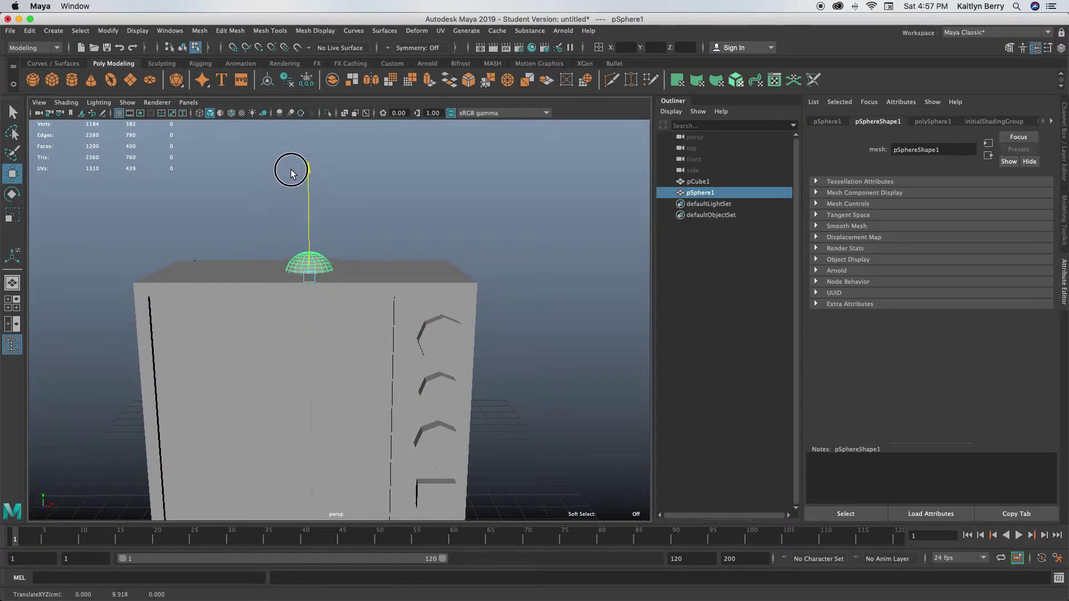
key(r)
drag(309, 277, 355, 273)
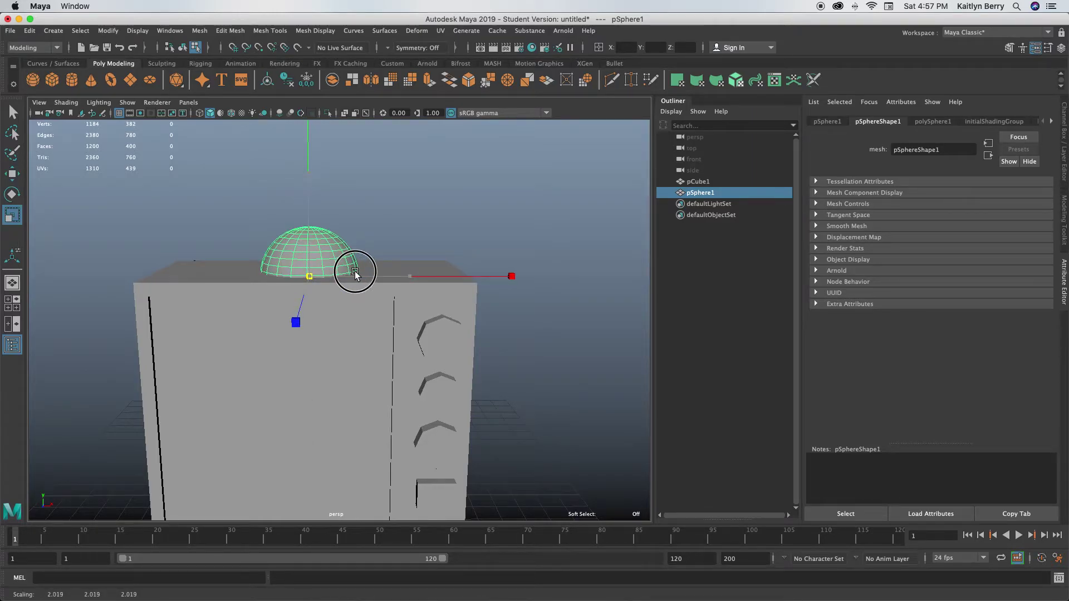
Flatten the sphere into a low dome scaled about 2.13 × 1.58 × 2.18 and lower it slightly into the cabinet top
drag(307, 177, 311, 198)
key(w)
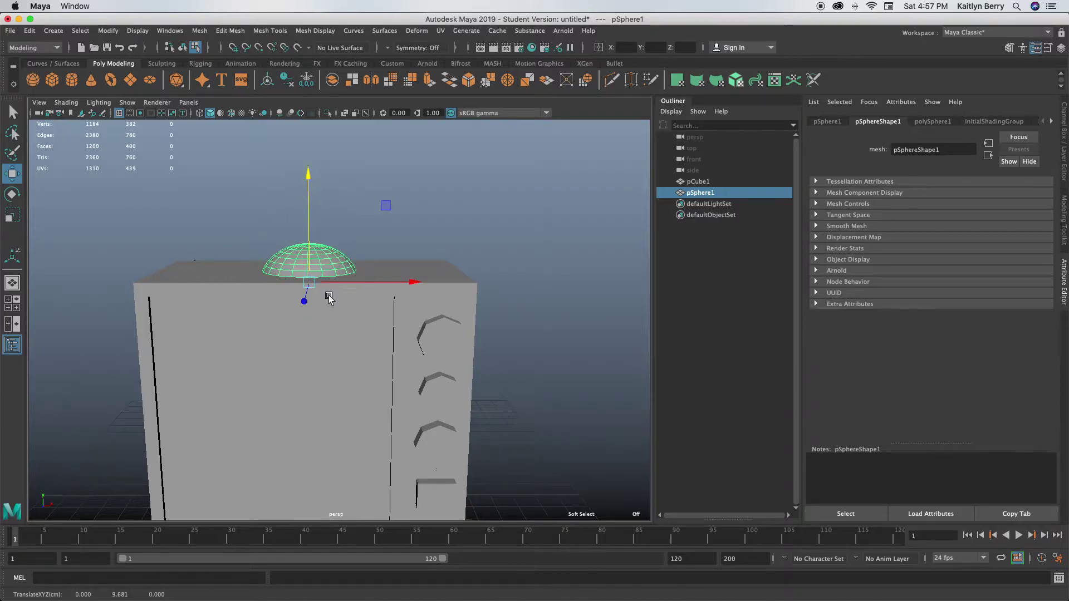
alt+drag(329, 296, 355, 291)
key(r)
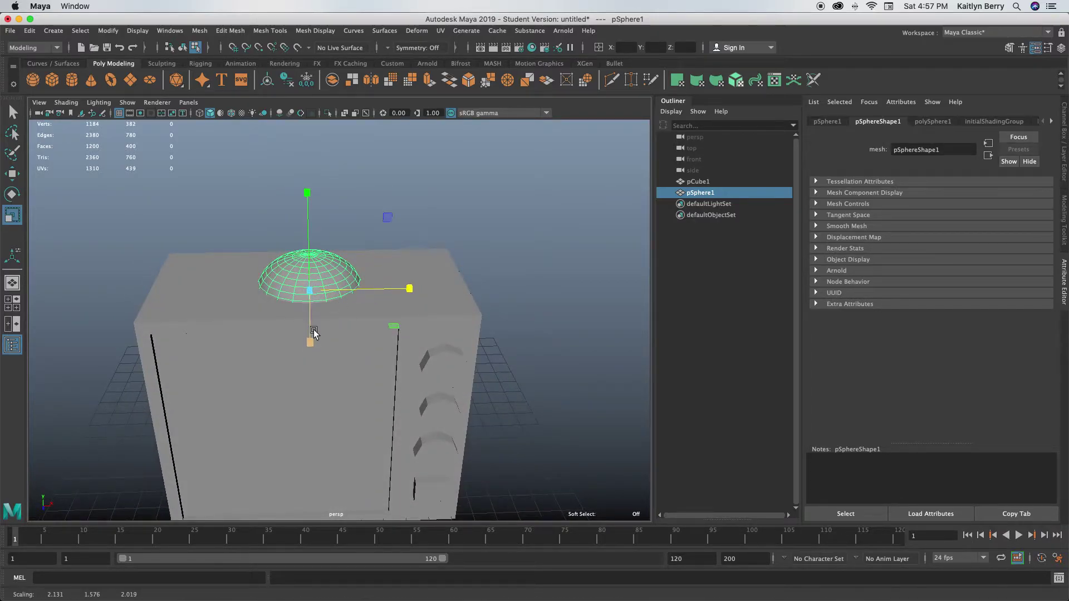
drag(311, 336, 310, 341)
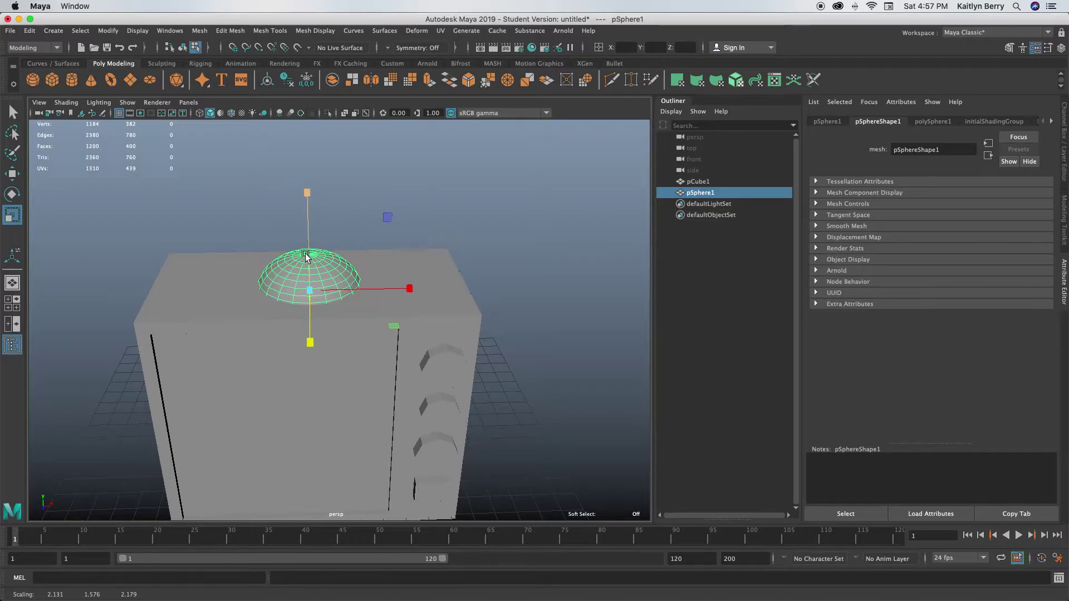
alt+drag(334, 268, 350, 291)
click(347, 262)
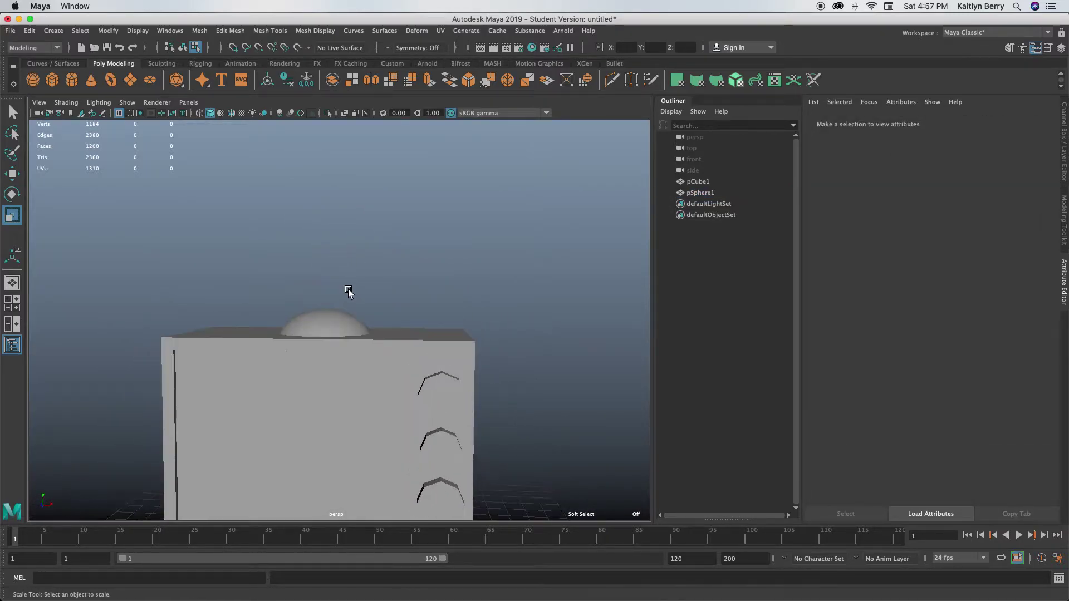
Create a polygon cylinder, raise it above the dome and set its radius to 0.1
click(80, 83)
key(w)
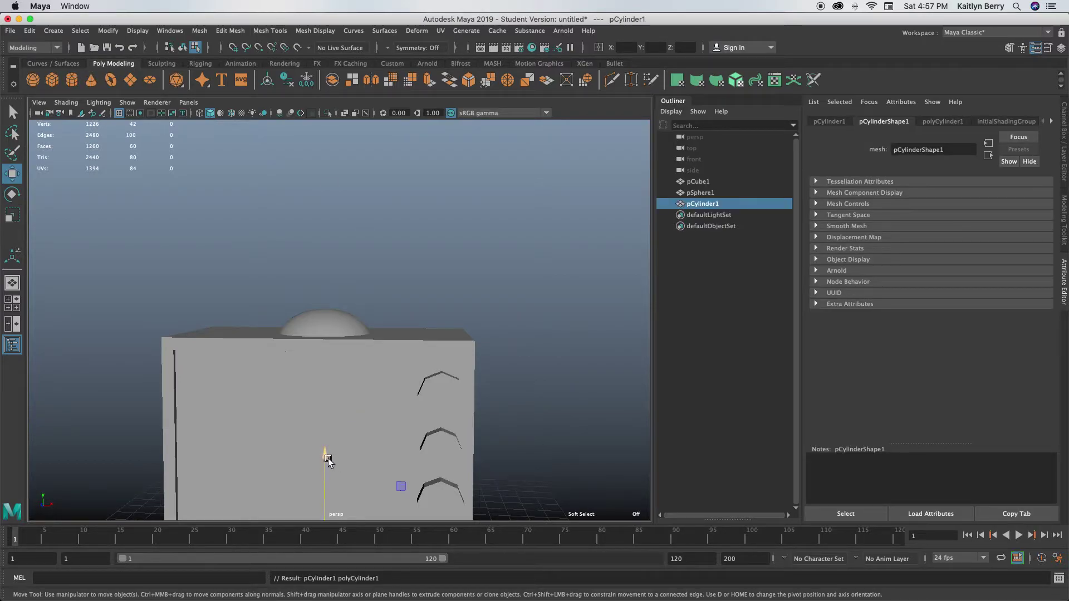
drag(324, 454, 316, 152)
click(941, 122)
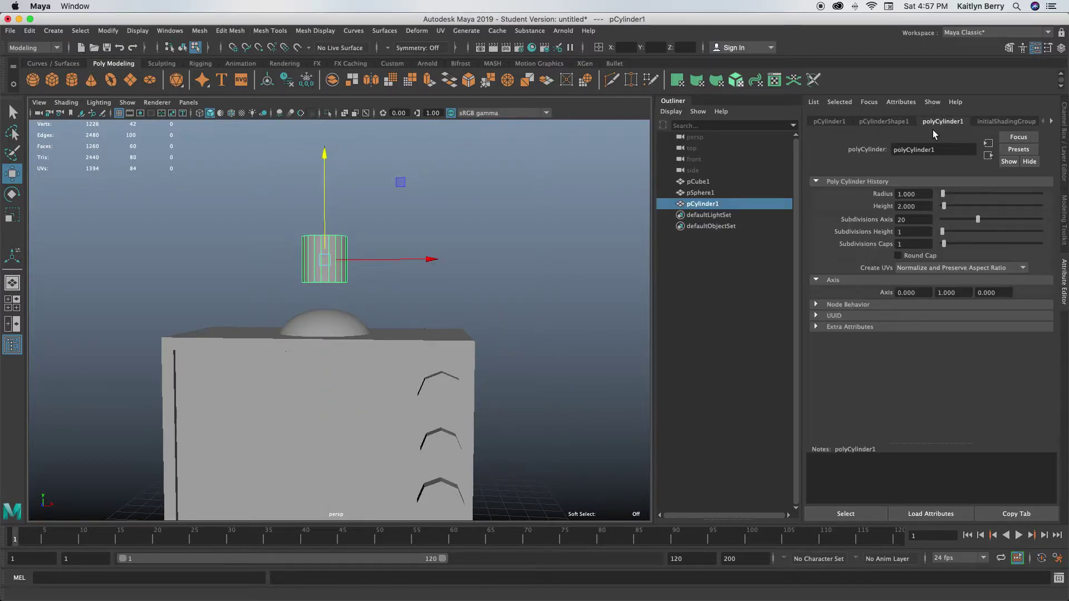
text(0.1)
key(Return)
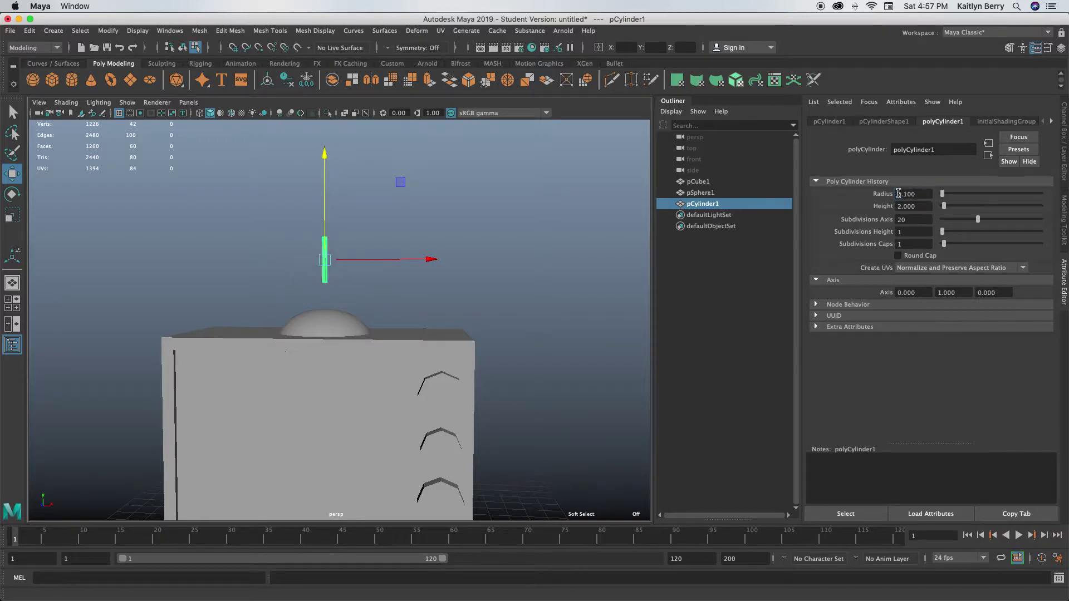
Stretch the thin cylinder vertically to a Y scale of about 2.6 and shift it sideways to X about -0.78
key(r)
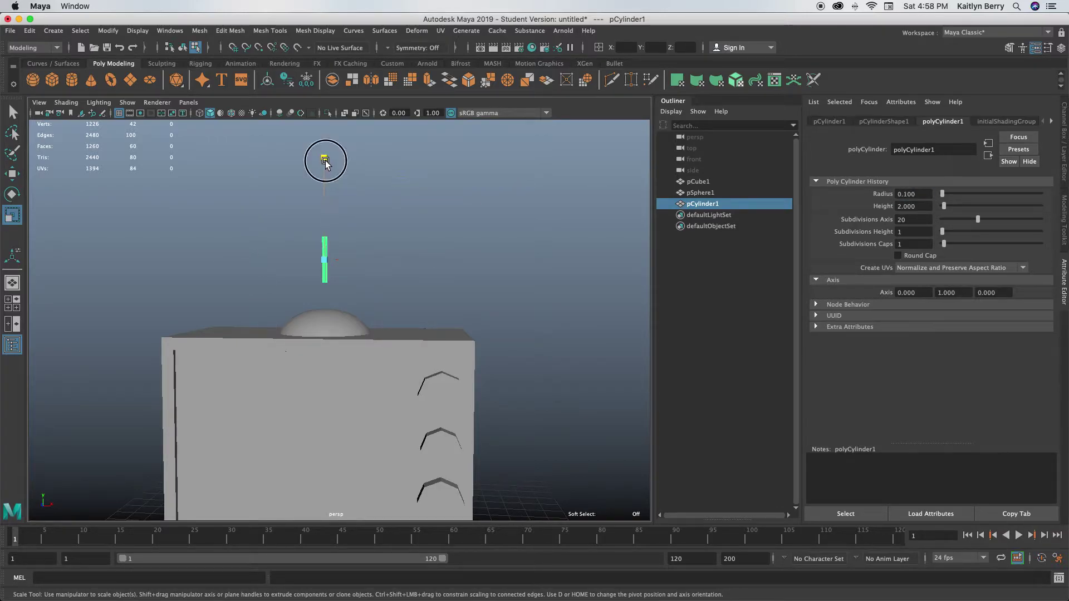
drag(325, 161, 329, 78)
key(w)
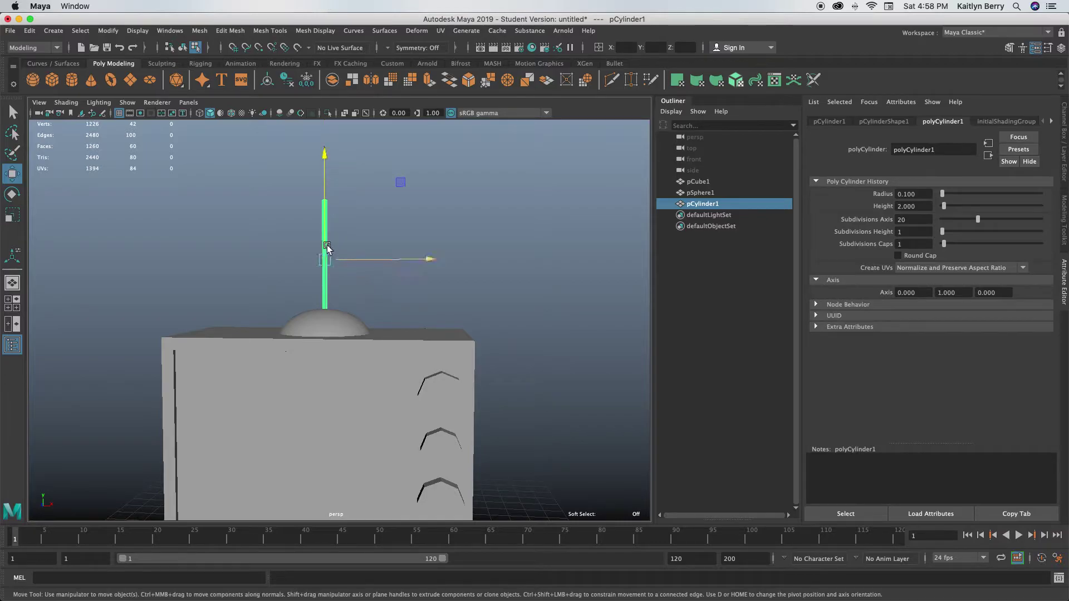
mouse_move(361, 260)
mouse_down()
mouse_move(305, 240)
mouse_move(344, 256)
mouse_up()
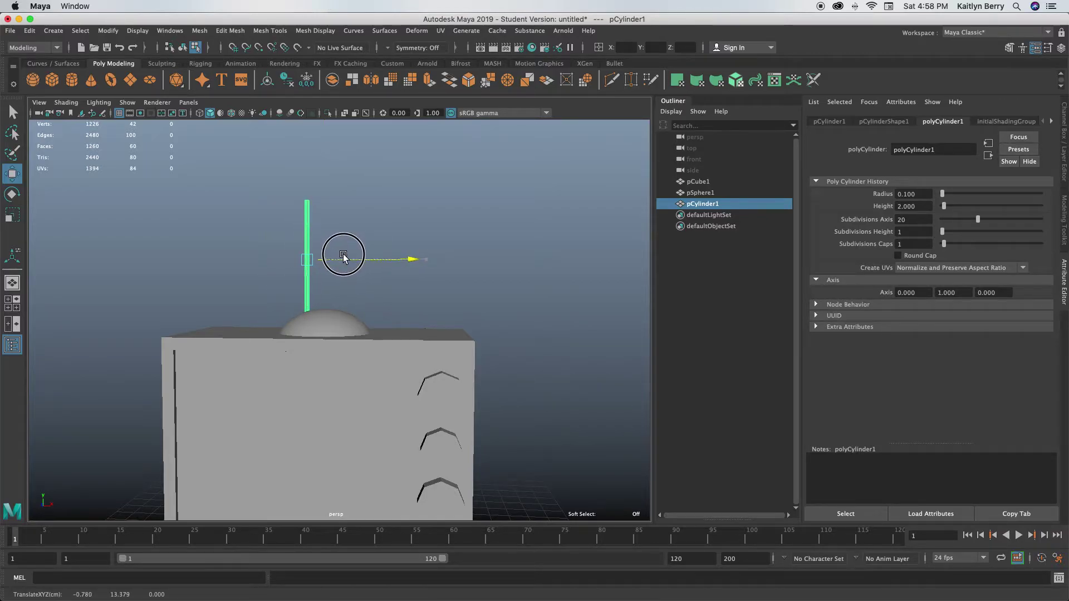
Duplicate the antenna rod and move the copy to the dome's other side, at X about 1
mouse_move(333, 354)
alt+mouse_down()
mouse_move(319, 375)
mouse_move(331, 371)
alt+mouse_up()
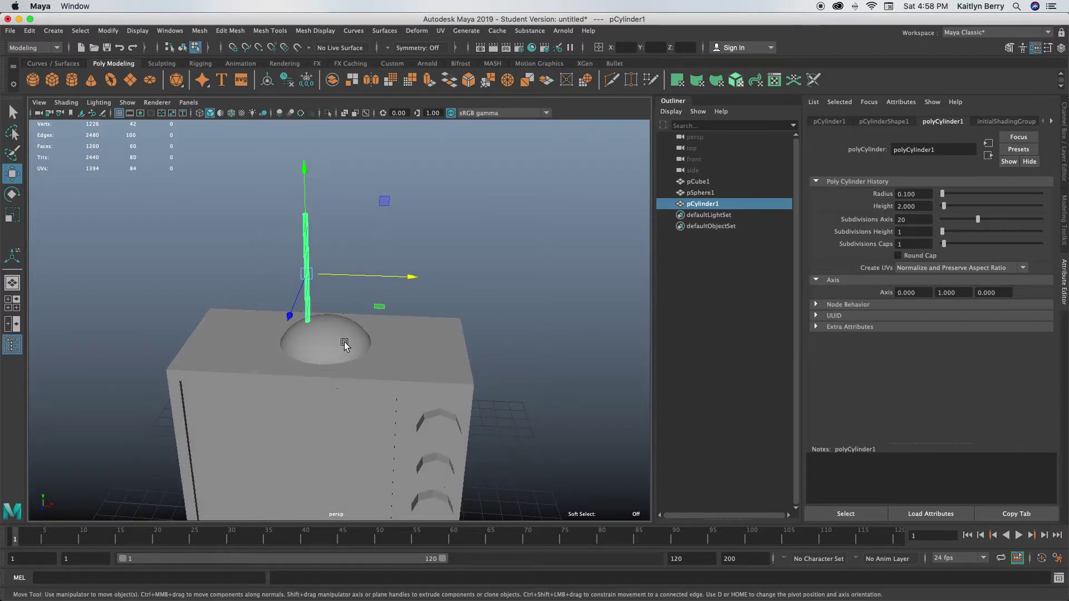
key(ctrl+d)
mouse_move(337, 276)
mouse_down()
mouse_move(382, 279)
mouse_move(383, 327)
mouse_move(327, 281)
mouse_up()
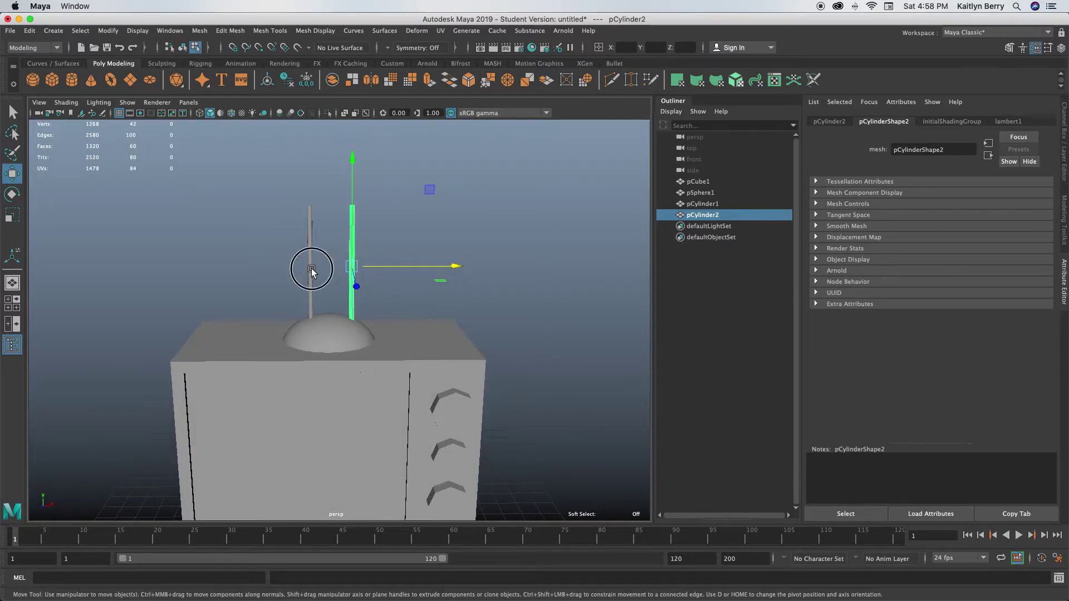
shift+click(311, 270)
drag(311, 237, 332, 268)
alt+drag(339, 314, 335, 305)
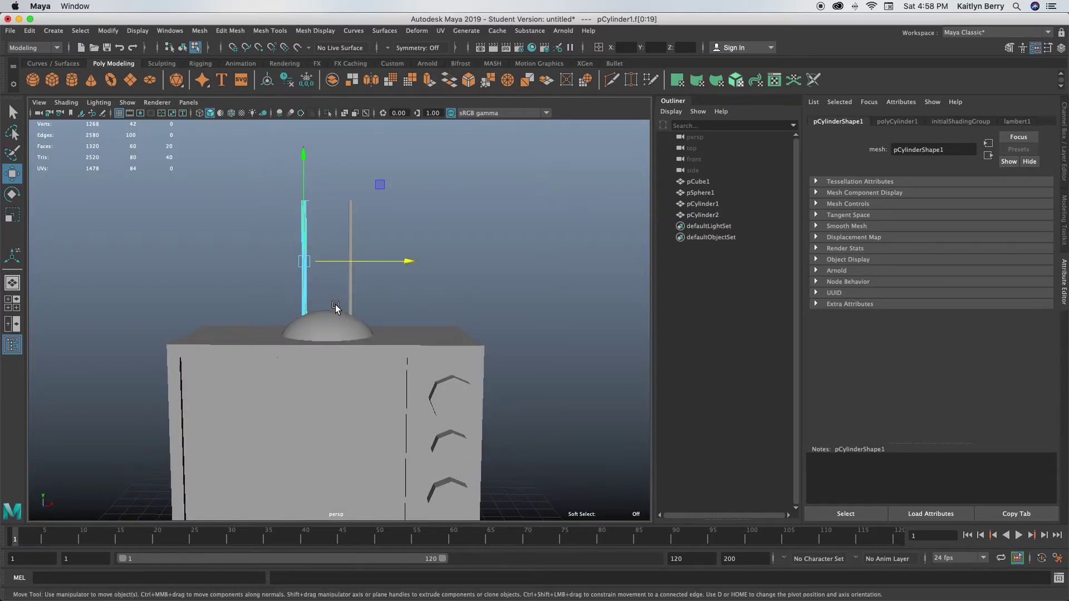
key(e)
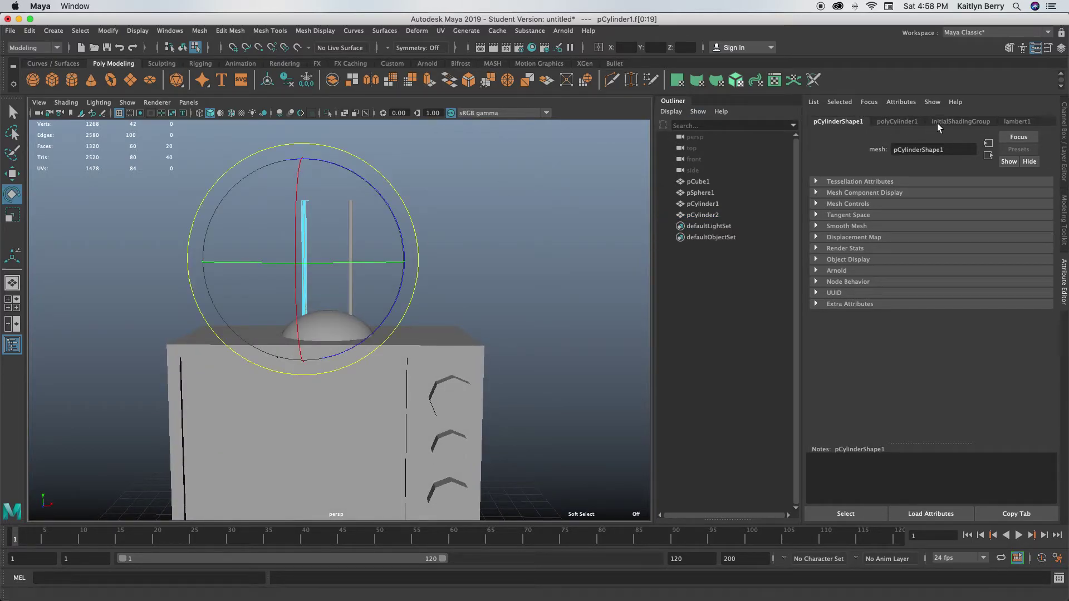
click(898, 124)
click(851, 122)
click(847, 180)
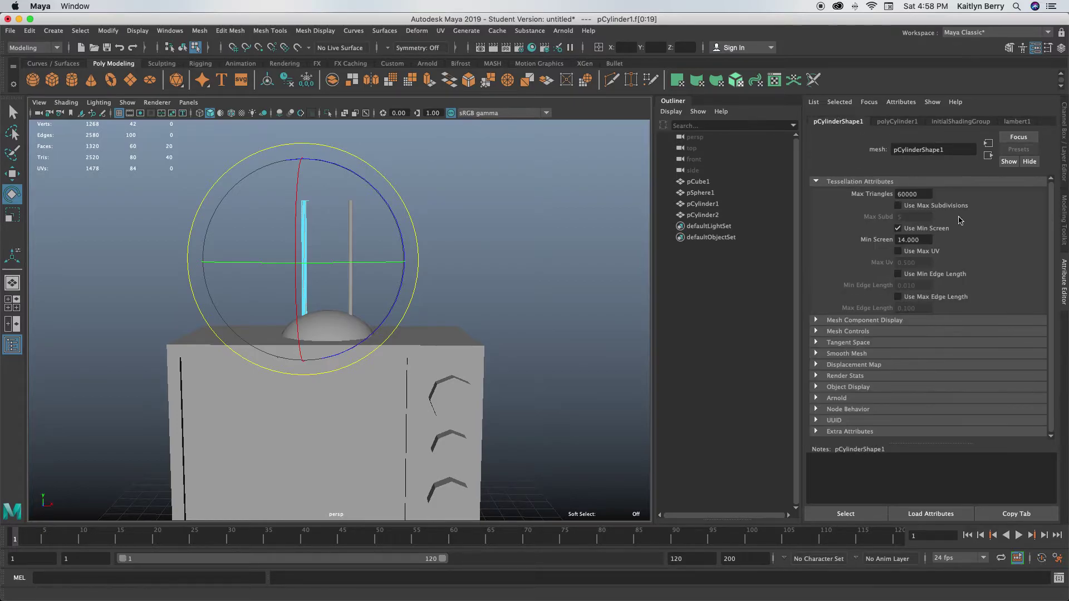
click(878, 183)
Select the left antenna rod as a whole object and set its Z rotation to 35
right_click(308, 226)
click(361, 209)
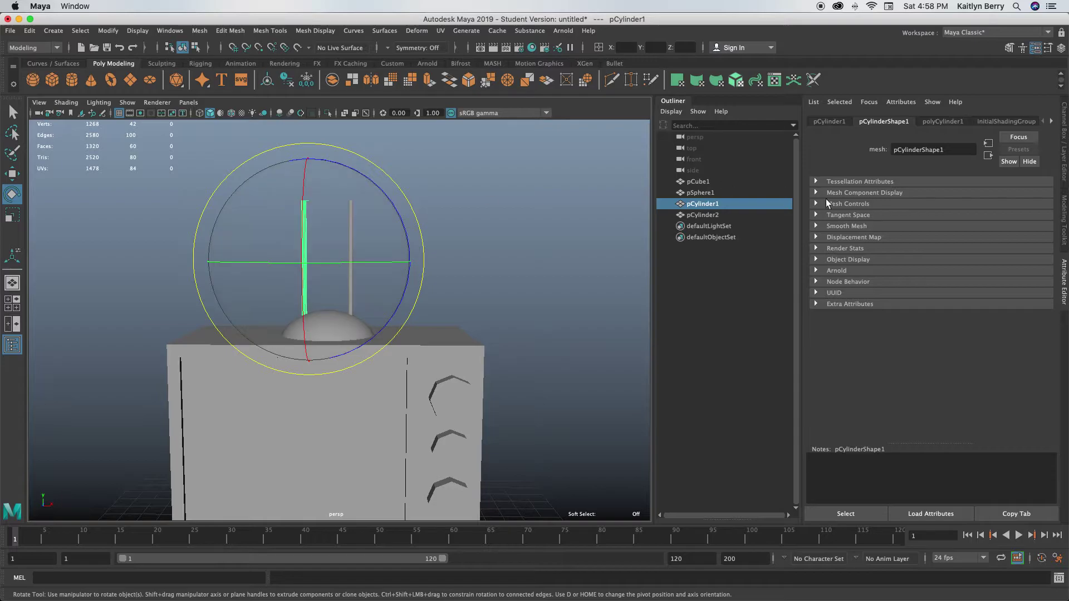
click(829, 122)
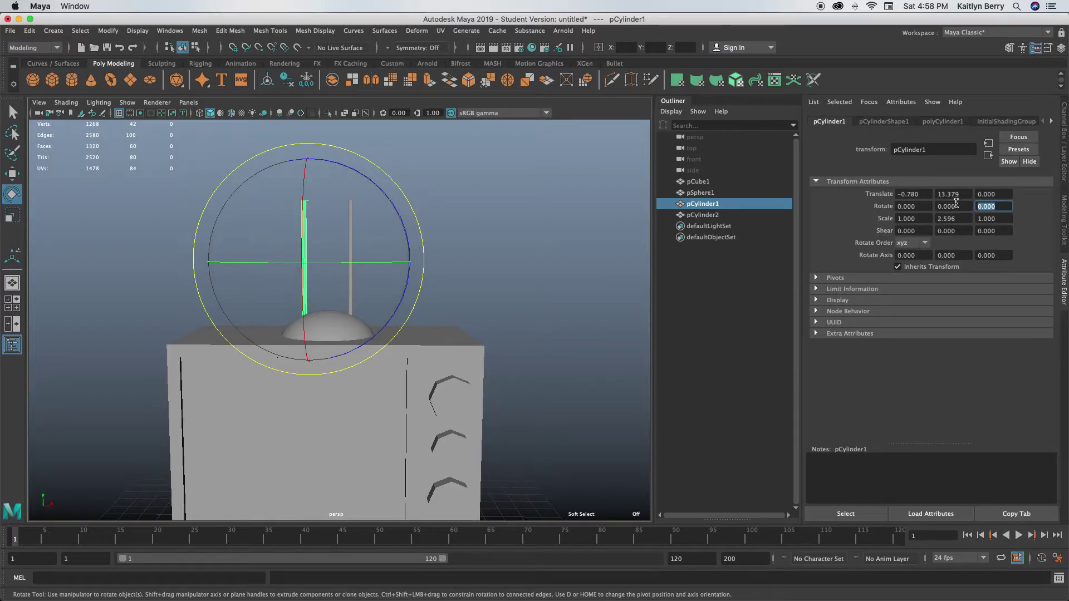
text(35)
key(Return)
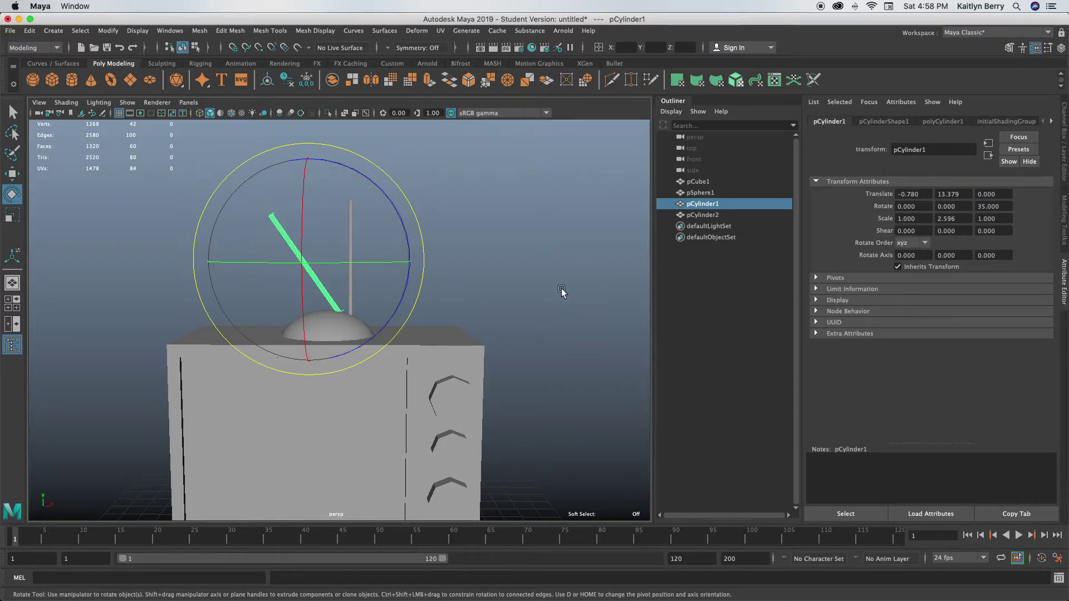
Move the left rod to X about -1.77 and Y about 12.61 so its lower end meets the dome
key(w)
drag(390, 264, 351, 258)
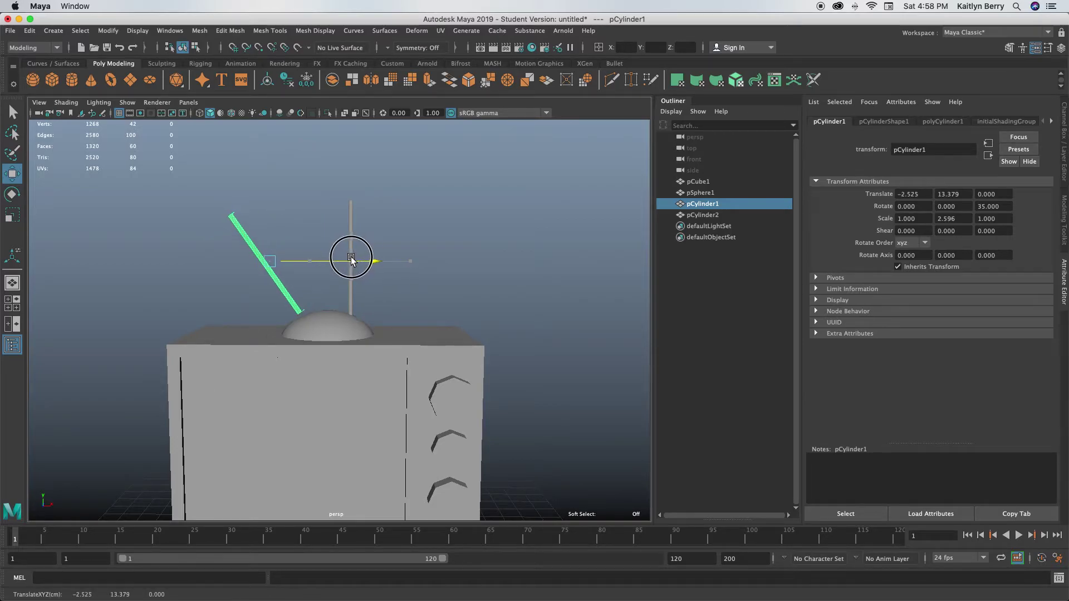
drag(270, 228, 266, 245)
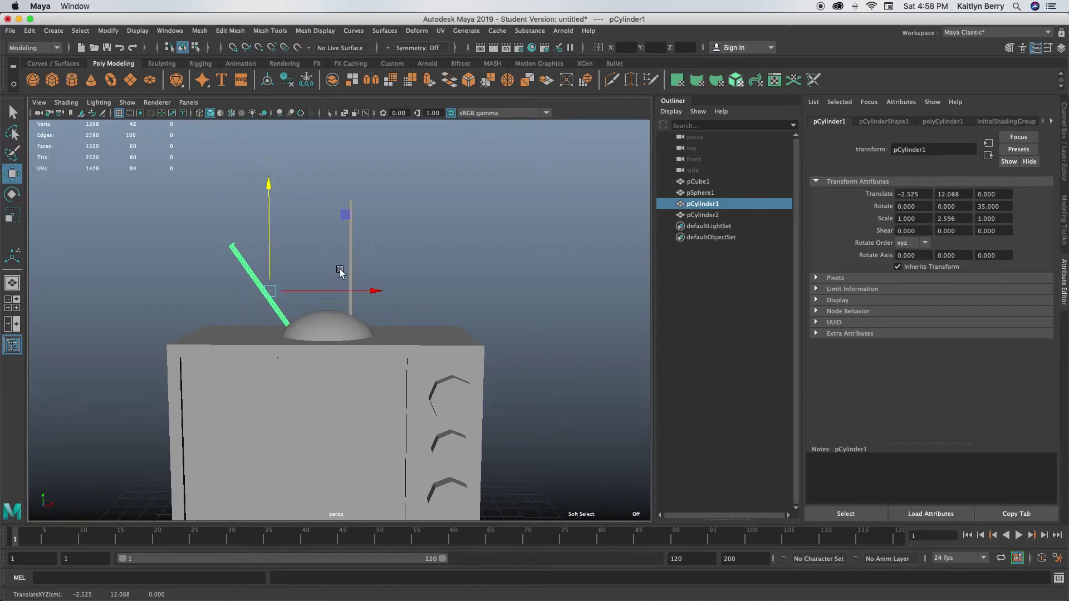
drag(346, 291, 364, 292)
drag(288, 237, 289, 224)
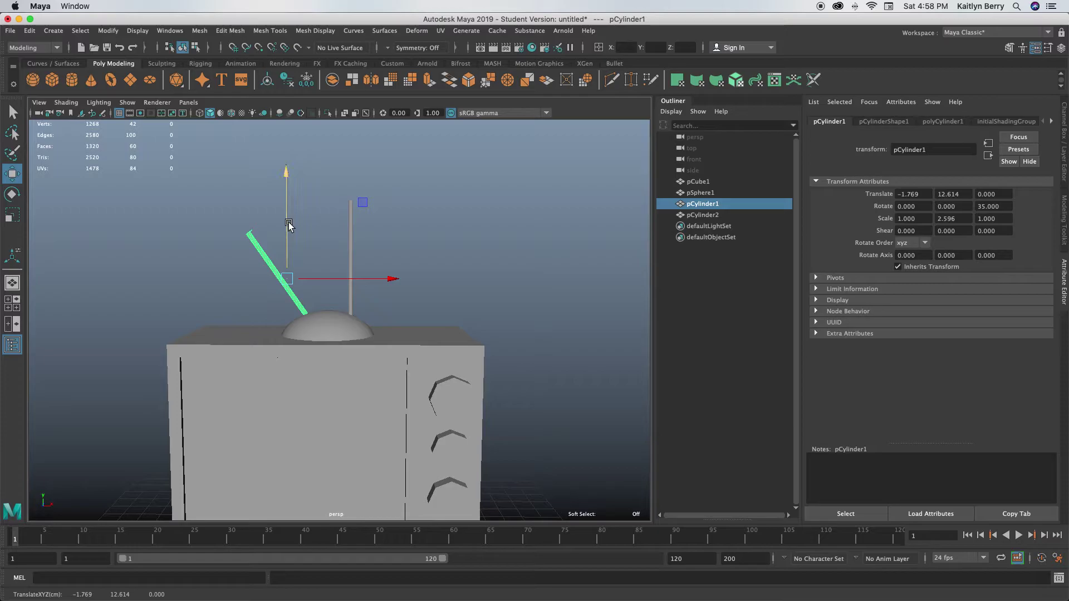
Set the right antenna rod's Z rotation to -35 and move it outward and down so its lower end meets the dome
click(351, 244)
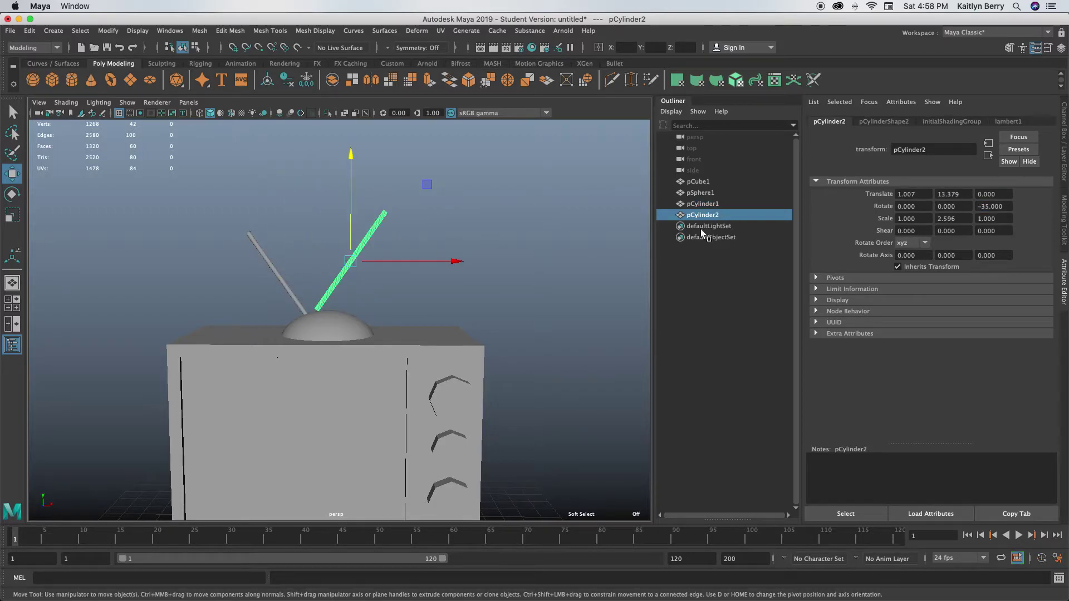
drag(351, 212, 353, 223)
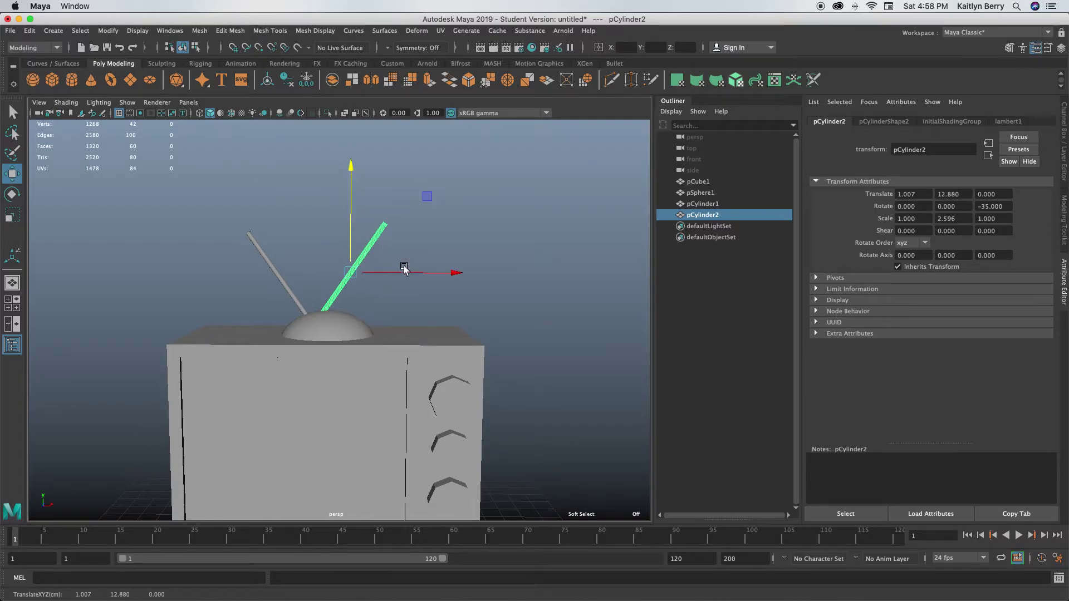
drag(406, 271, 437, 279)
drag(382, 226, 382, 228)
click(524, 226)
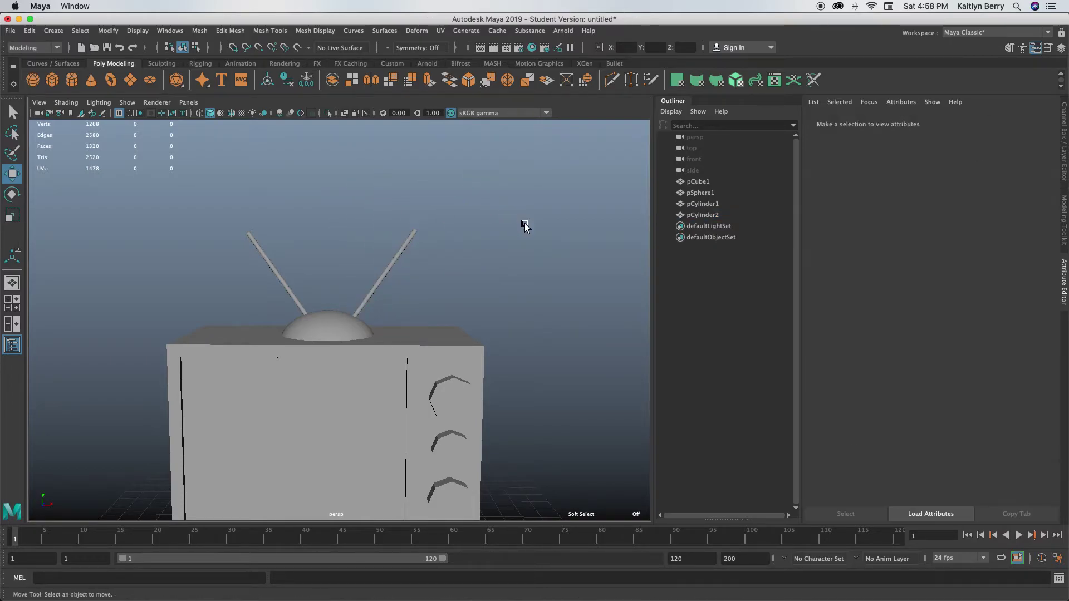
Nudge the right antenna rod slightly inward along X and clear the selection
alt+drag(437, 335, 434, 326)
click(393, 255)
drag(408, 272, 401, 272)
alt+drag(478, 298, 345, 312)
click(523, 239)
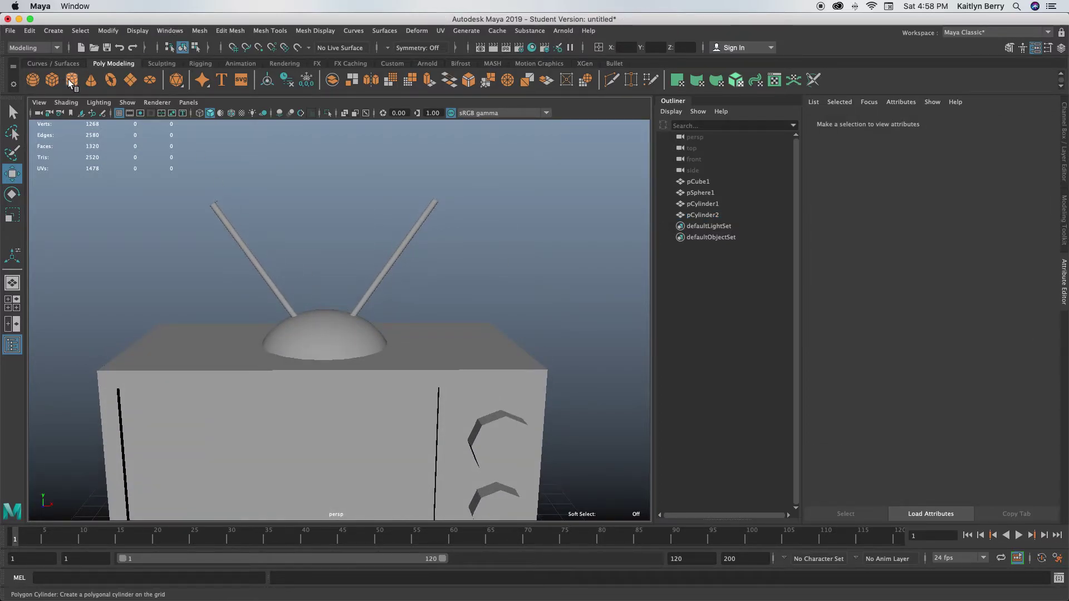
Create a second polygon sphere, raise it to Y about 14.24 and scale it uniformly to about 0.333
click(34, 79)
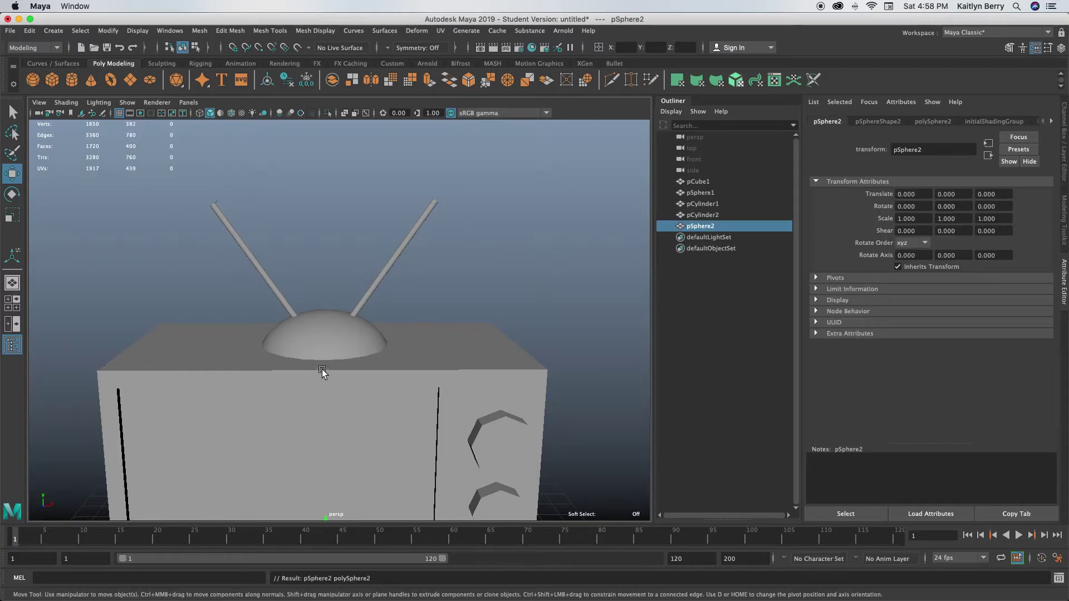
scroll(422, 426, down, 3)
drag(336, 466, 335, 142)
scroll(375, 236, up, 2)
alt+drag(376, 240, 317, 317)
key(r)
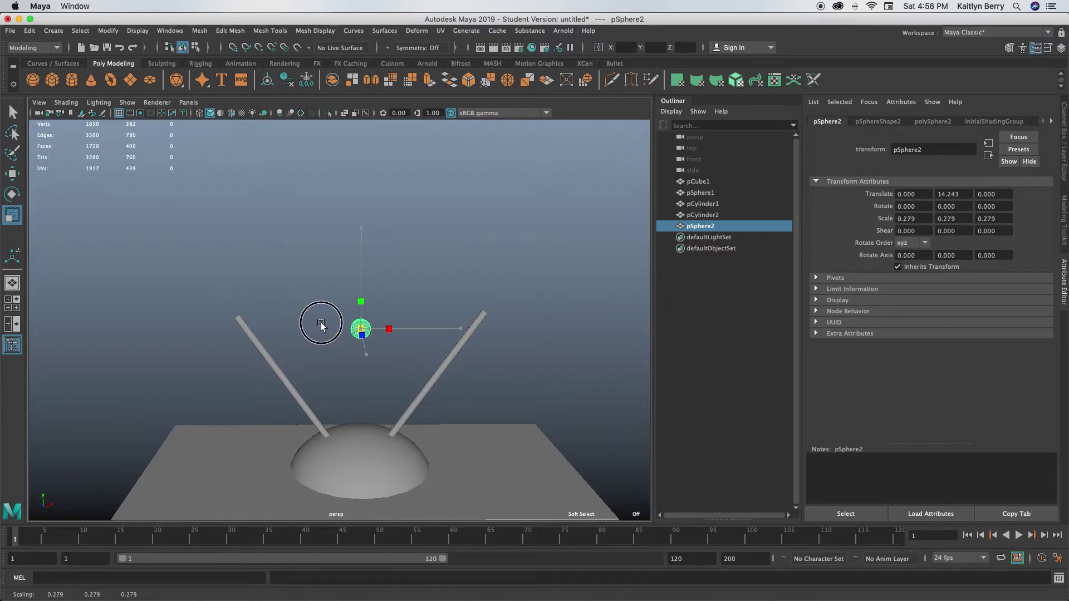
Move the small sphere onto the left rod's tip, at X about -3.43 and Y about 14.56
key(w)
drag(419, 332, 305, 318)
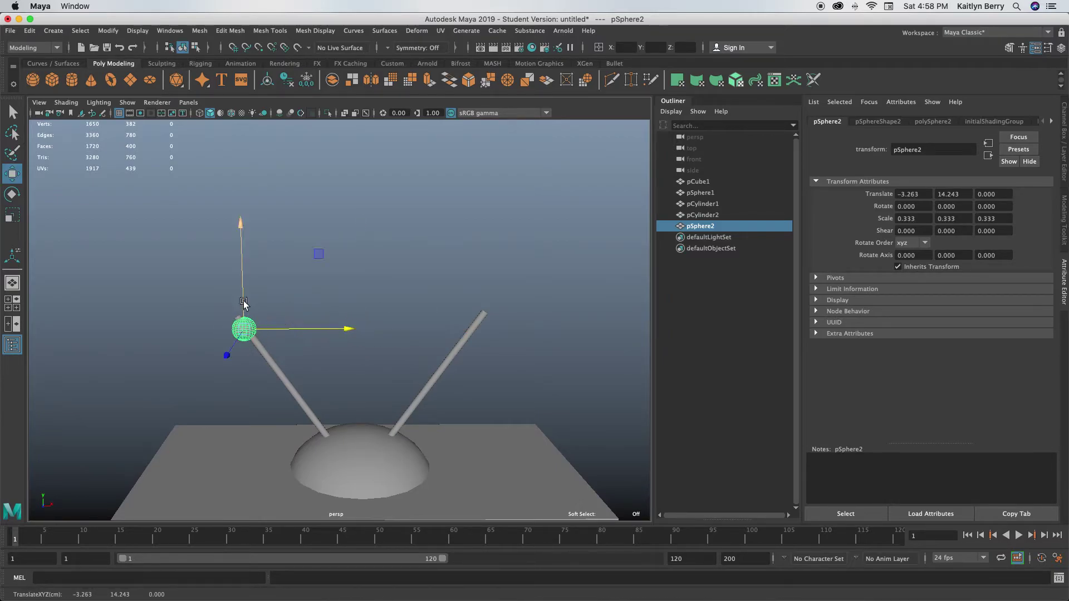
drag(241, 294, 241, 282)
drag(277, 316, 328, 364)
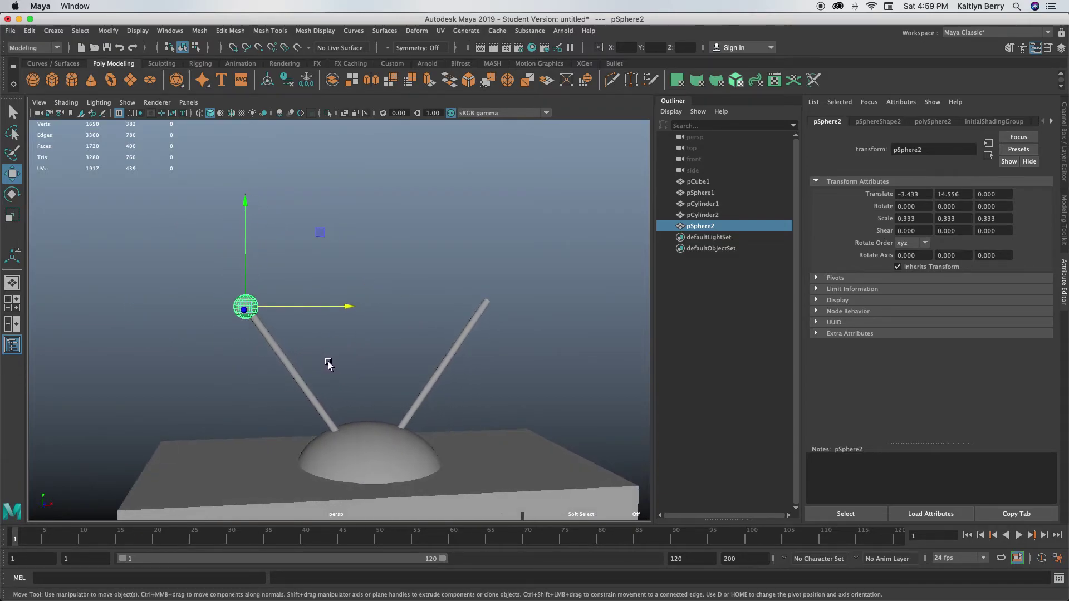
Duplicate the small sphere, move the copy to X about 3.39 on the right rod's tip, and deselect it
key(ctrl+d)
drag(339, 307, 568, 301)
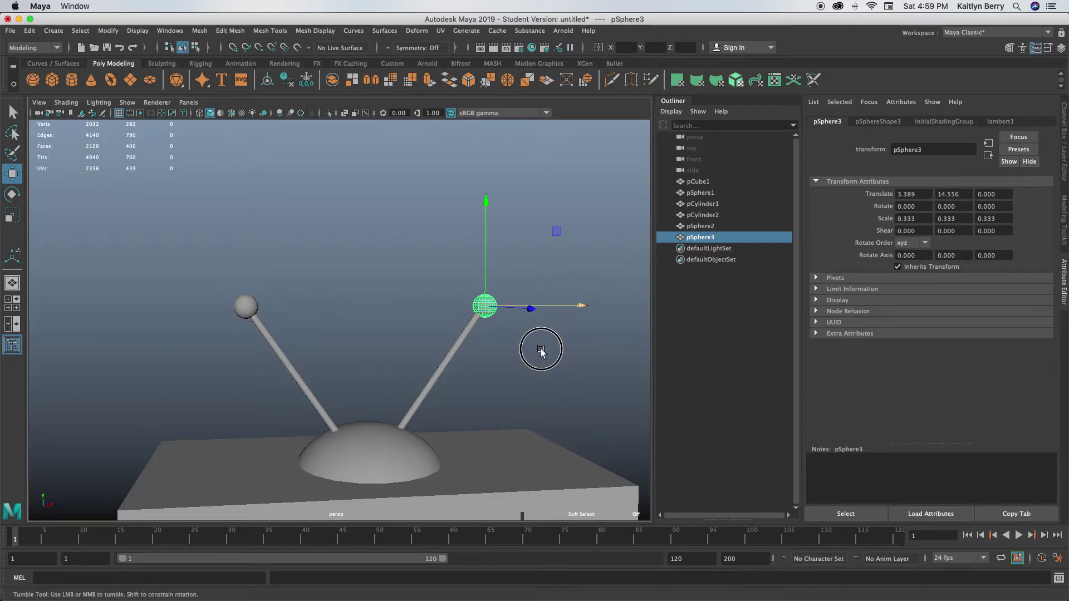
alt+drag(544, 353, 512, 341)
alt+right_drag(512, 339, 432, 342)
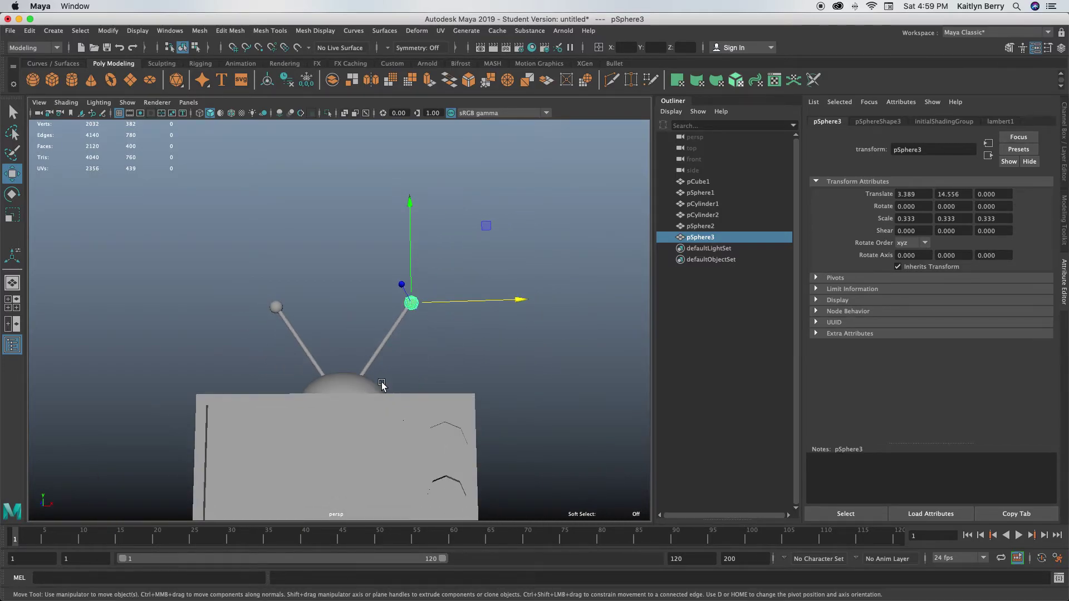
alt+drag(382, 386, 485, 379)
click(516, 388)
alt+right_drag(533, 366, 329, 367)
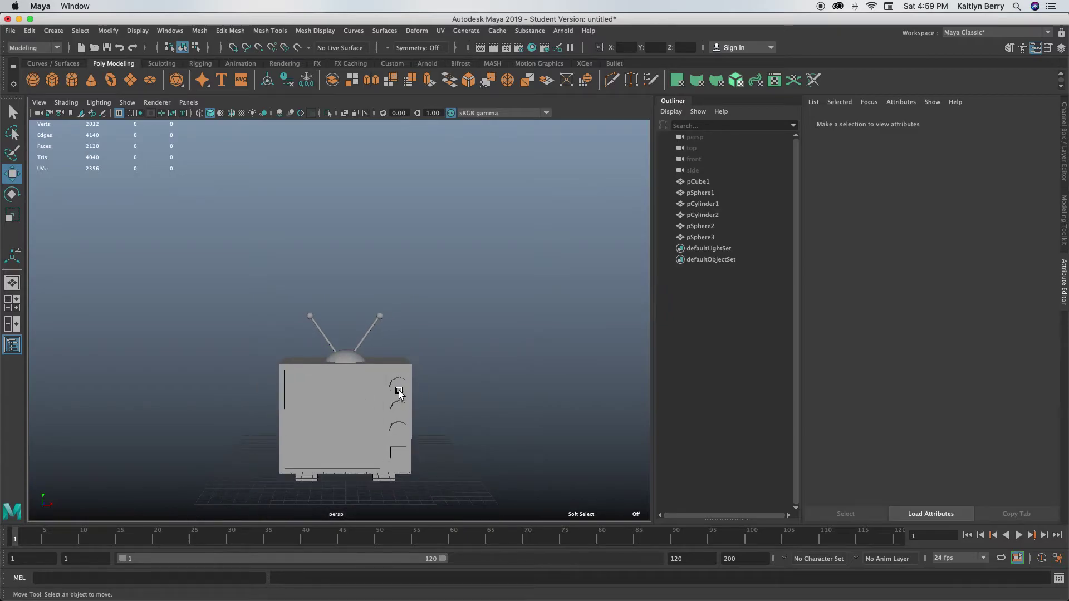
Turn on smooth mesh preview for the television body and all the dome and antenna objects, and clear the selection
alt+drag(399, 390, 396, 377)
click(397, 377)
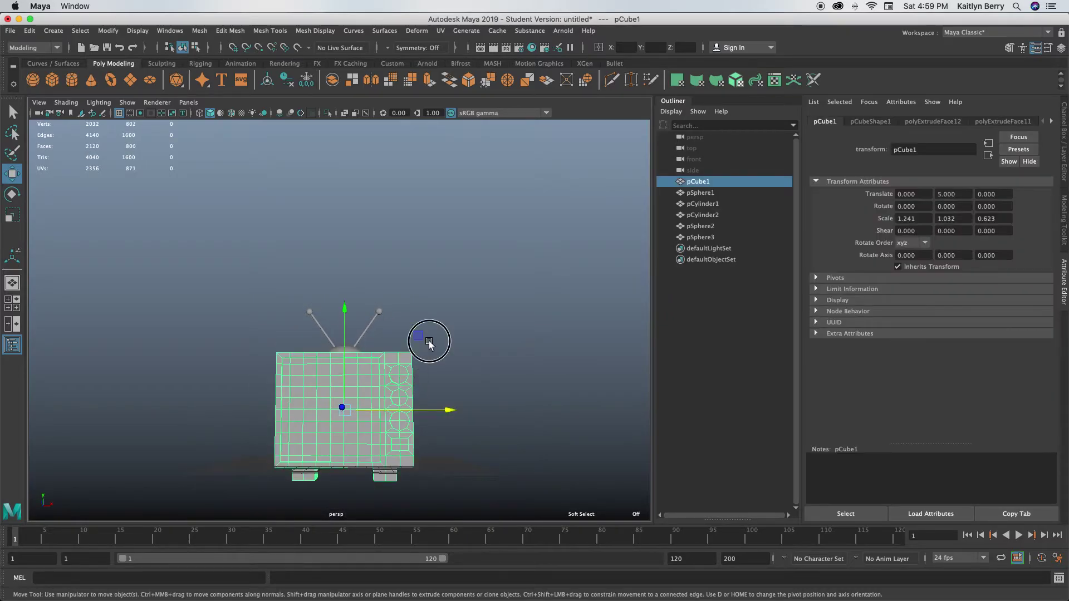
alt+drag(429, 344, 425, 344)
click(460, 261)
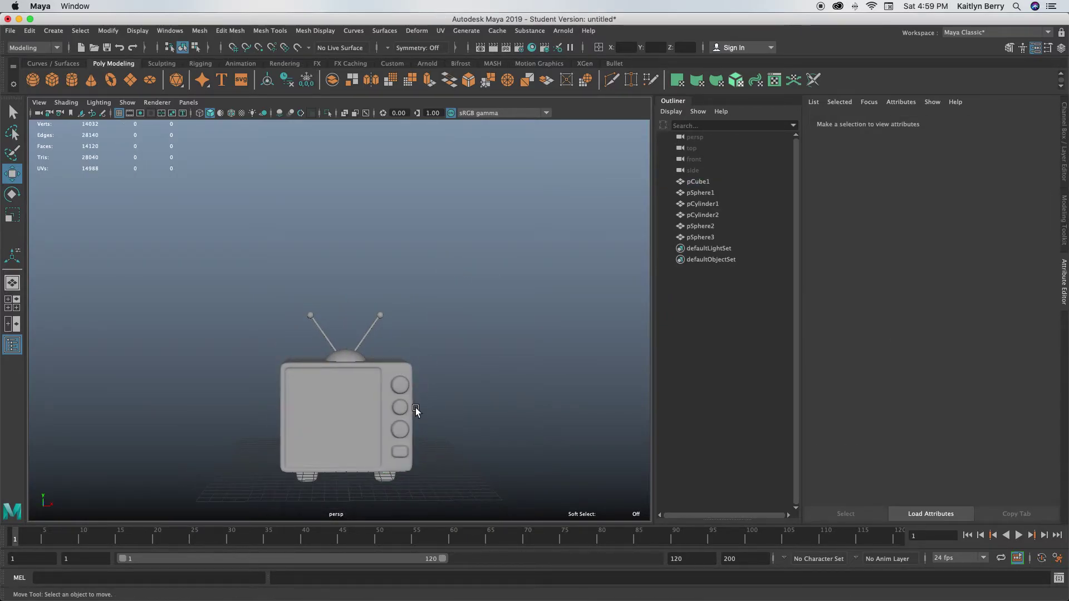
drag(211, 299, 432, 425)
key(3)
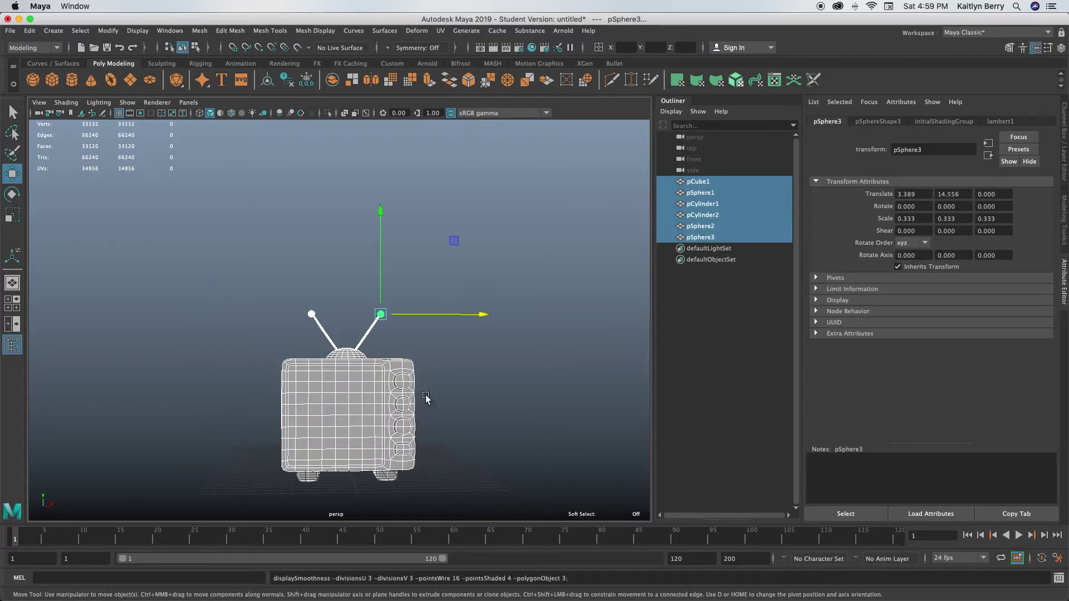
click(453, 352)
Select the inner block of faces on the television's back and extrude it outward by about 1.644
alt+drag(357, 389, 363, 395)
scroll(361, 398, up, 6)
alt+middle_drag(378, 404, 384, 351)
alt+drag(383, 349, 578, 373)
click(359, 327)
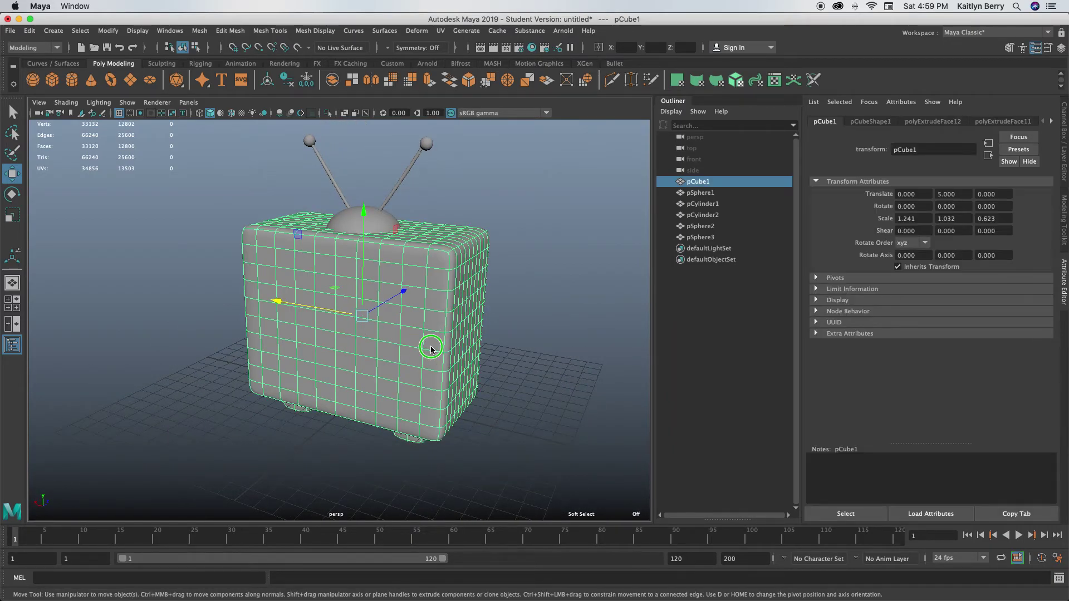
right_drag(426, 311, 396, 305)
key(q)
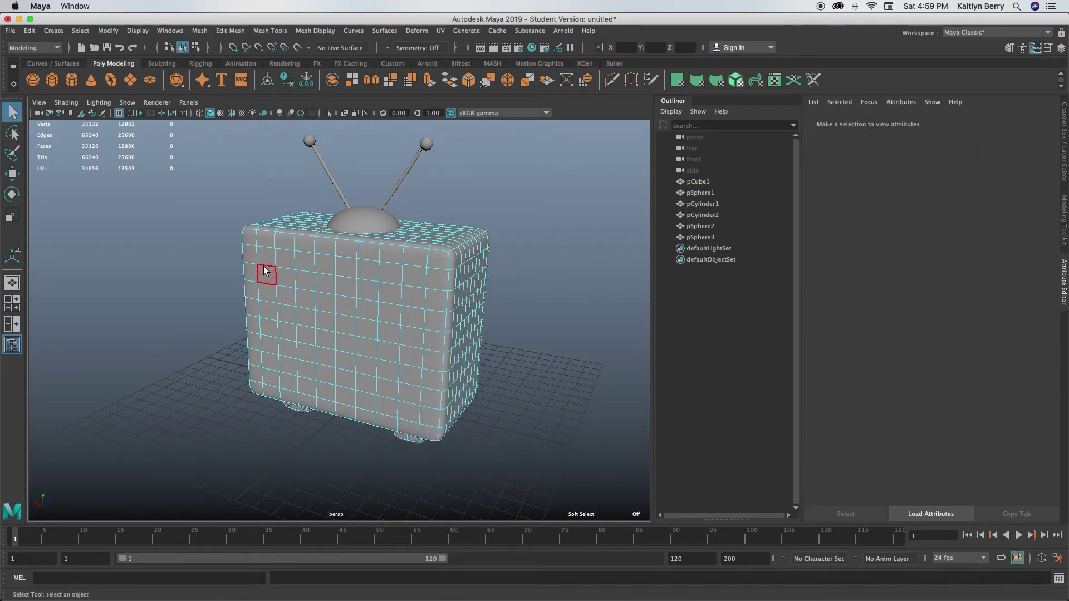
mouse_move(265, 270)
mouse_down()
mouse_move(365, 277)
mouse_move(382, 265)
mouse_move(287, 266)
mouse_move(271, 311)
mouse_move(273, 373)
mouse_move(345, 400)
mouse_move(399, 401)
mouse_move(410, 298)
mouse_move(399, 377)
mouse_move(329, 289)
mouse_move(324, 335)
mouse_move(344, 368)
mouse_move(289, 391)
mouse_up()
key(ctrl+e)
drag(318, 308, 282, 339)
key(r)
alt+drag(391, 392, 340, 390)
click(525, 344)
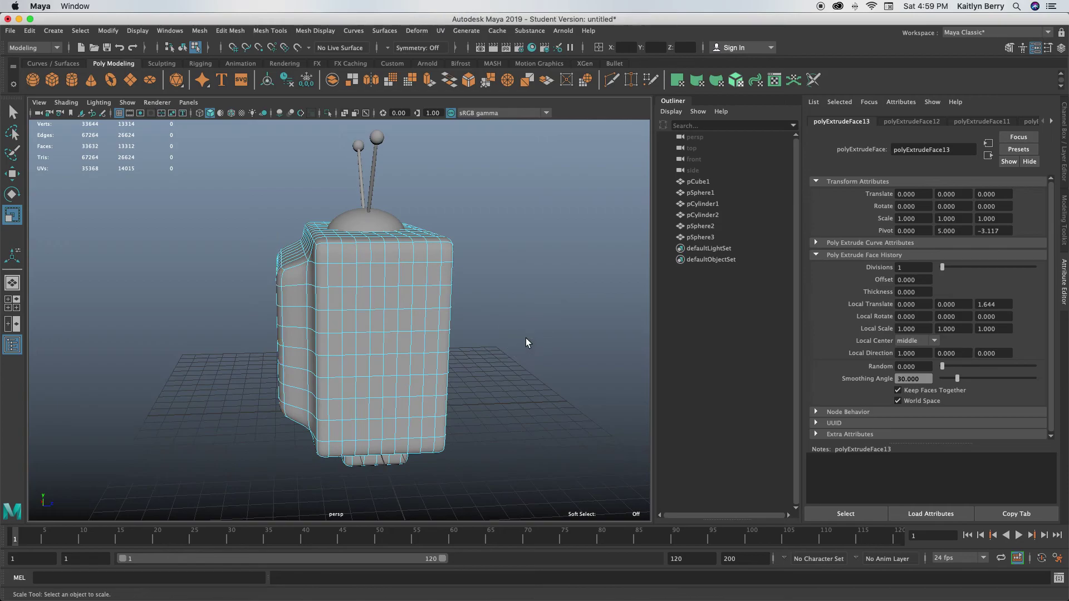
Return to Object Mode, combine the television body, dome, antenna rods and tip spheres into one mesh, and deselect it
alt+drag(526, 402, 314, 185)
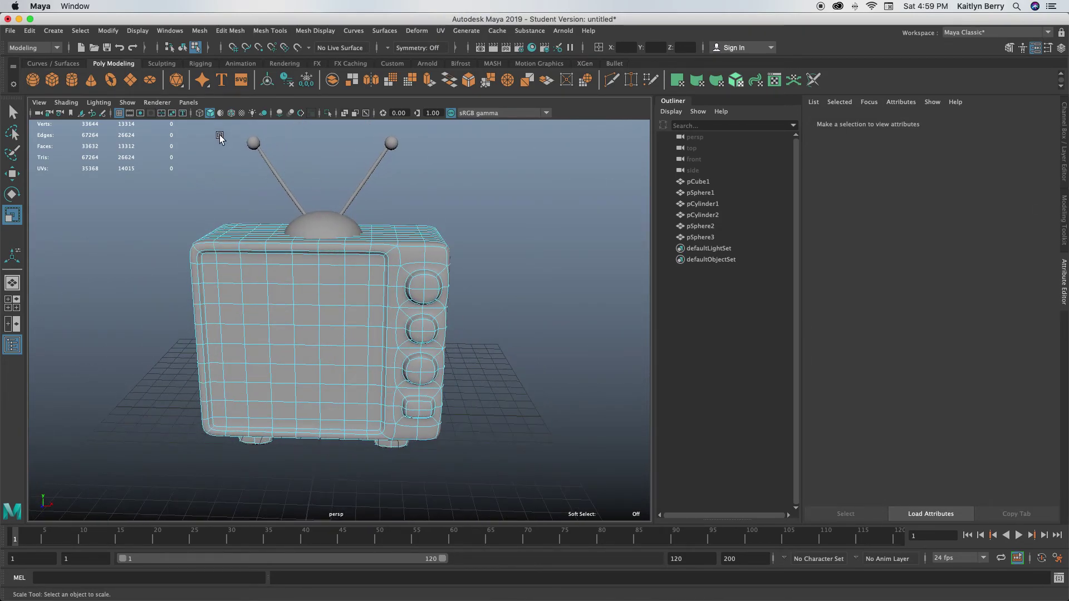
drag(220, 139, 390, 384)
right_click(319, 308)
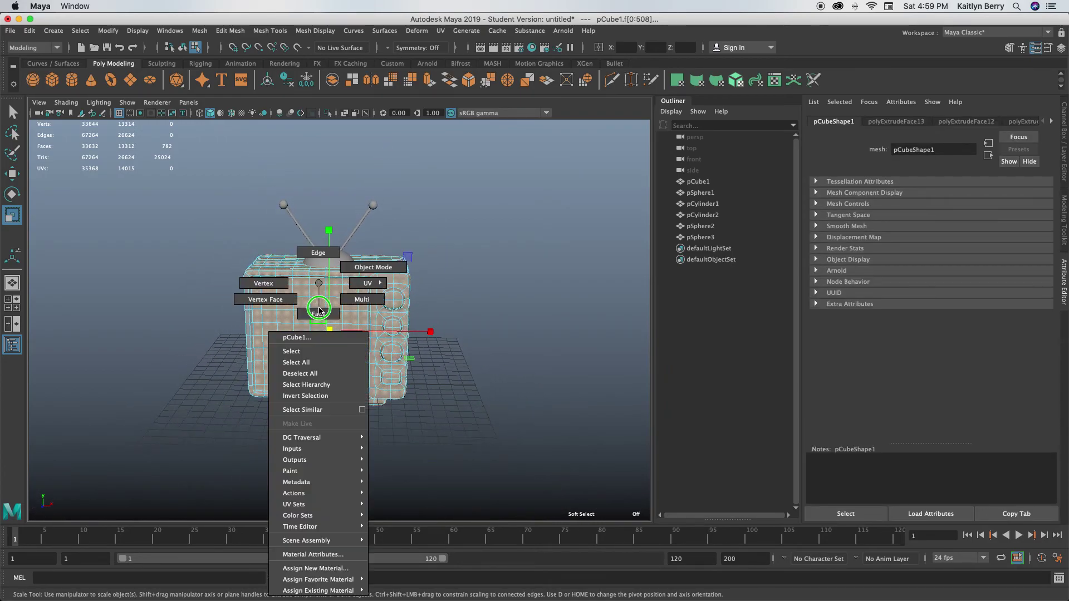
click(373, 268)
drag(207, 179, 502, 402)
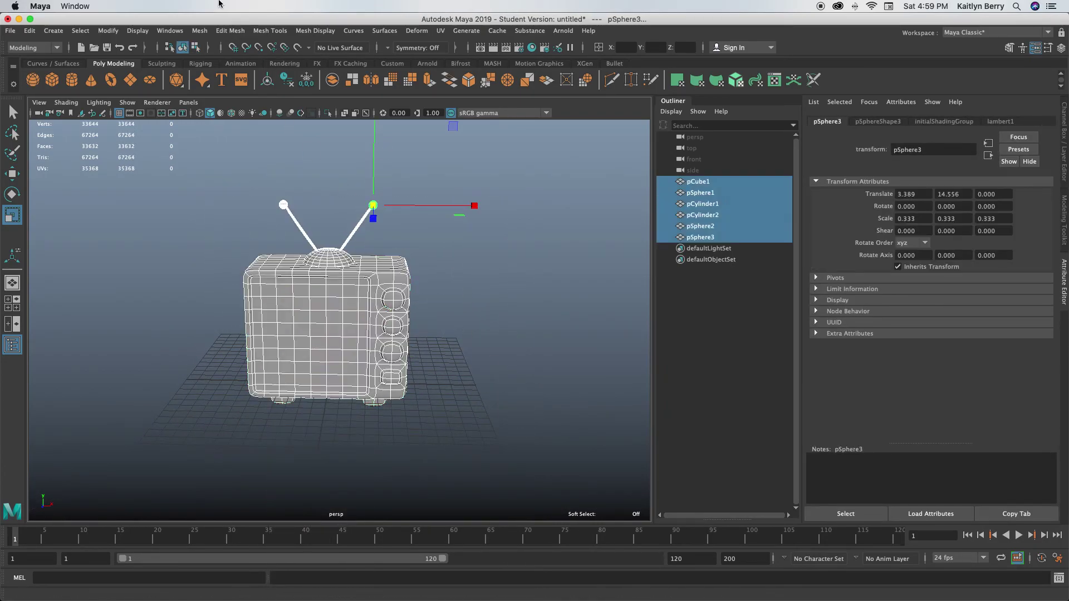
click(223, 32)
click(234, 70)
click(577, 354)
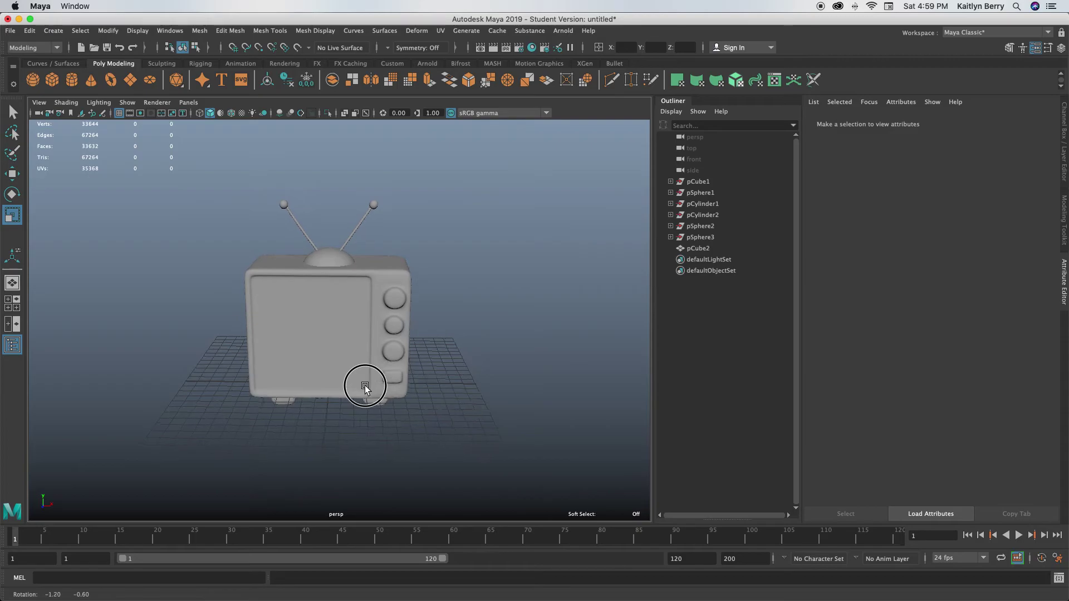
Examine the combined television from several angles, checking the screen, knobs, feet and antennas up close and from a distance
alt+drag(366, 386, 409, 383)
key(z)
click(476, 367)
alt+drag(494, 413, 419, 386)
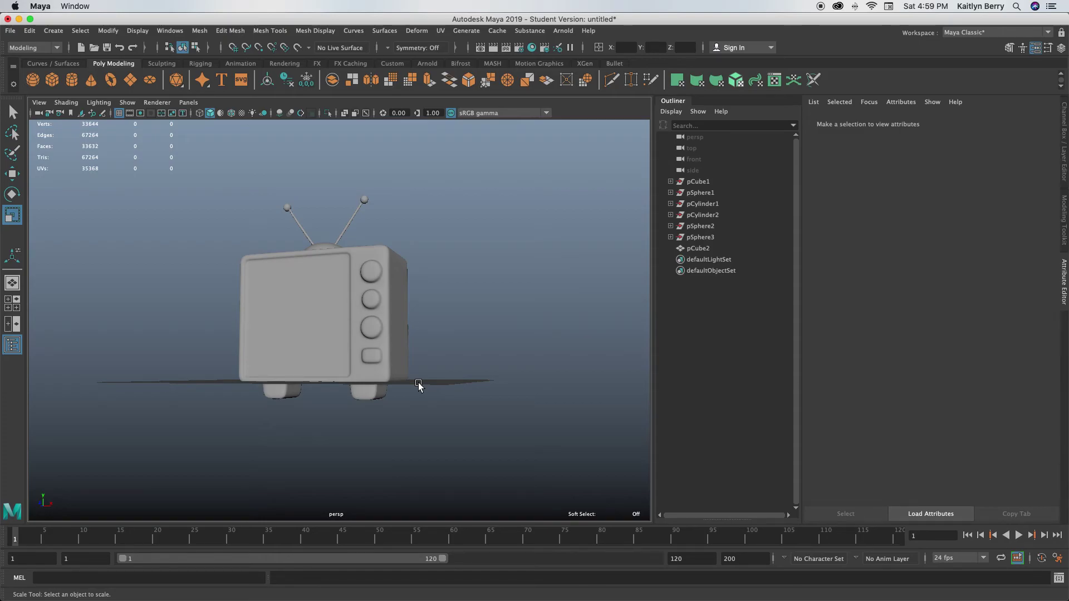
alt+drag(382, 311, 340, 316)
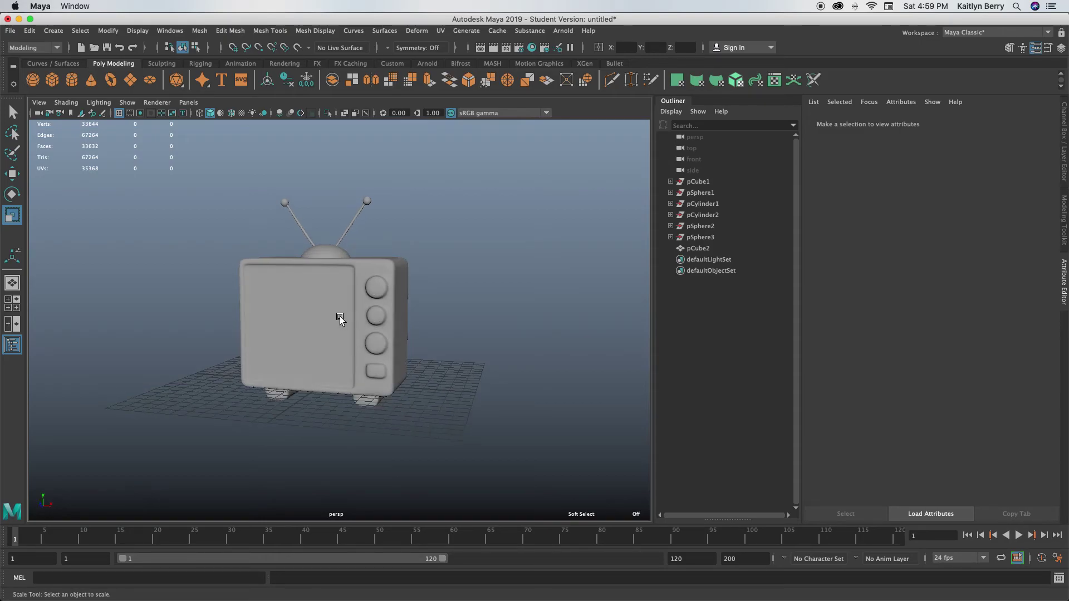
alt+right_drag(339, 317, 549, 249)
click(492, 232)
alt+middle_drag(492, 232, 379, 288)
alt+drag(380, 288, 432, 339)
alt+right_drag(432, 339, 422, 382)
alt+drag(422, 382, 453, 373)
alt+right_drag(452, 373, 372, 366)
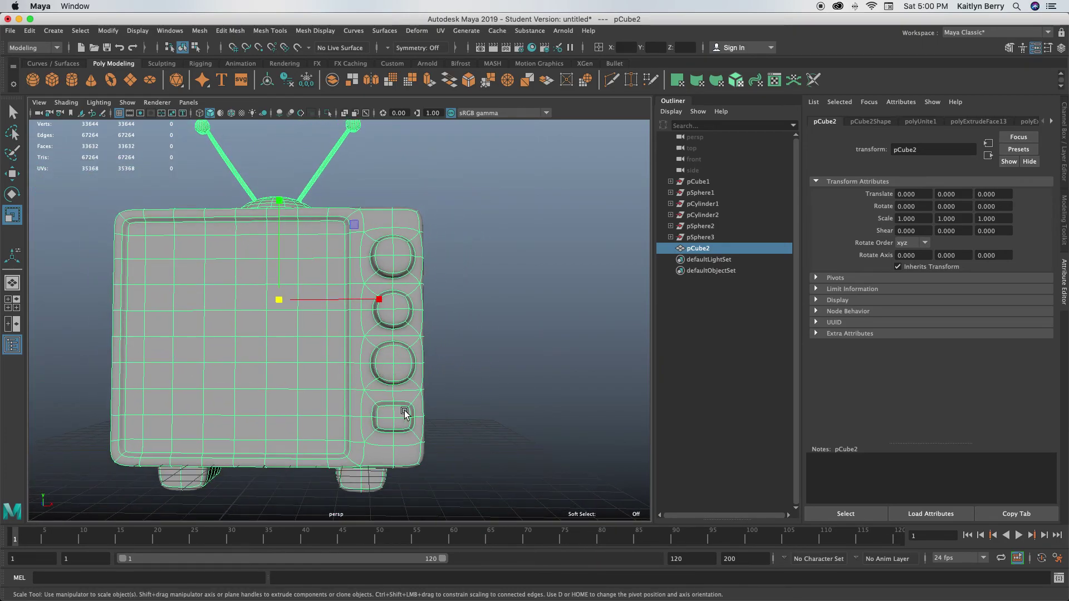
scroll(442, 411, down, 1)
click(473, 391)
alt+right_drag(441, 413, 389, 410)
alt+drag(389, 410, 323, 440)
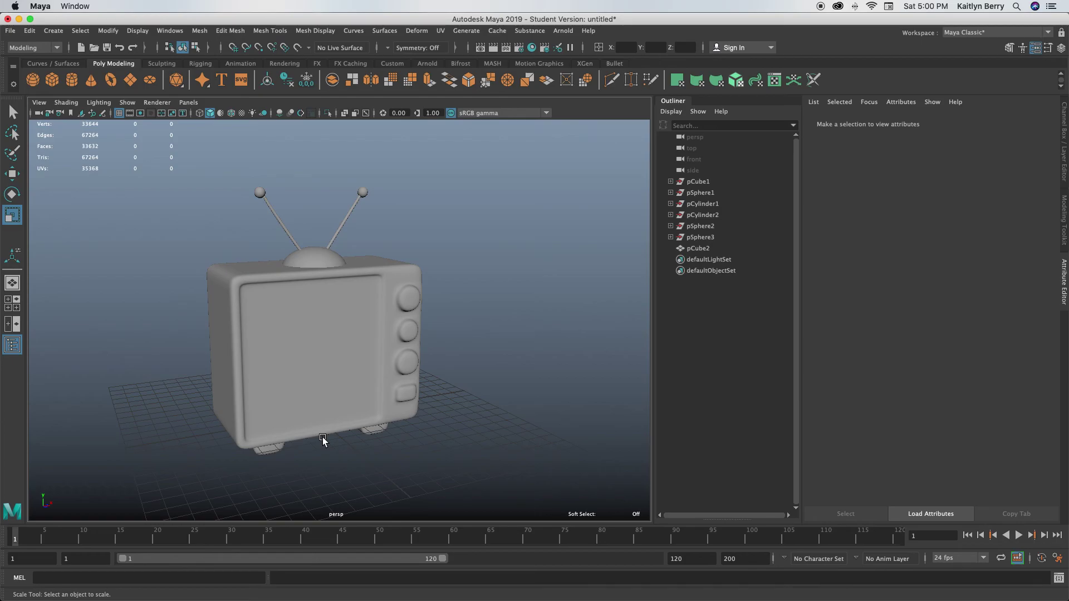